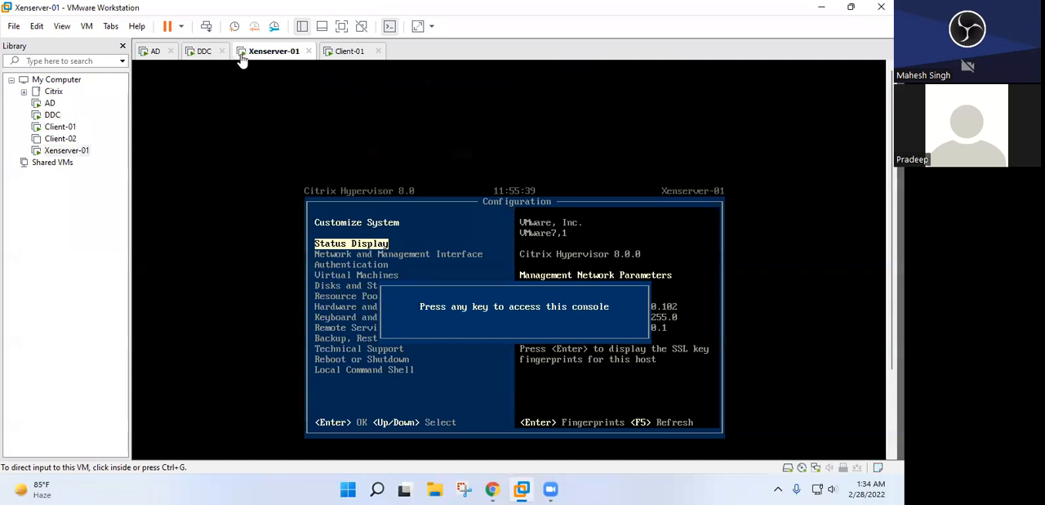
Switch to the Client-01 virtual machine and exit full-screen mode of the Win2k19-Master Image console
click(341, 54)
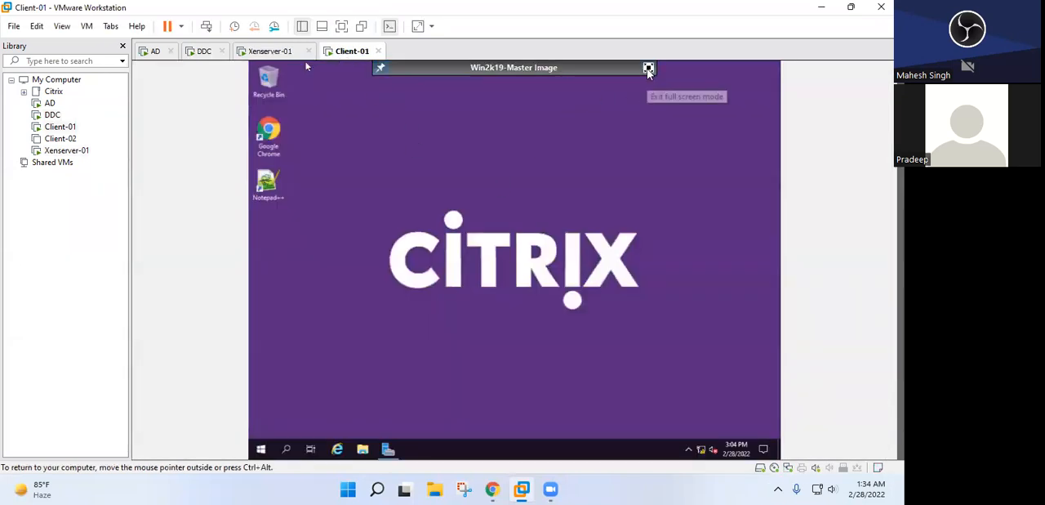
click(649, 69)
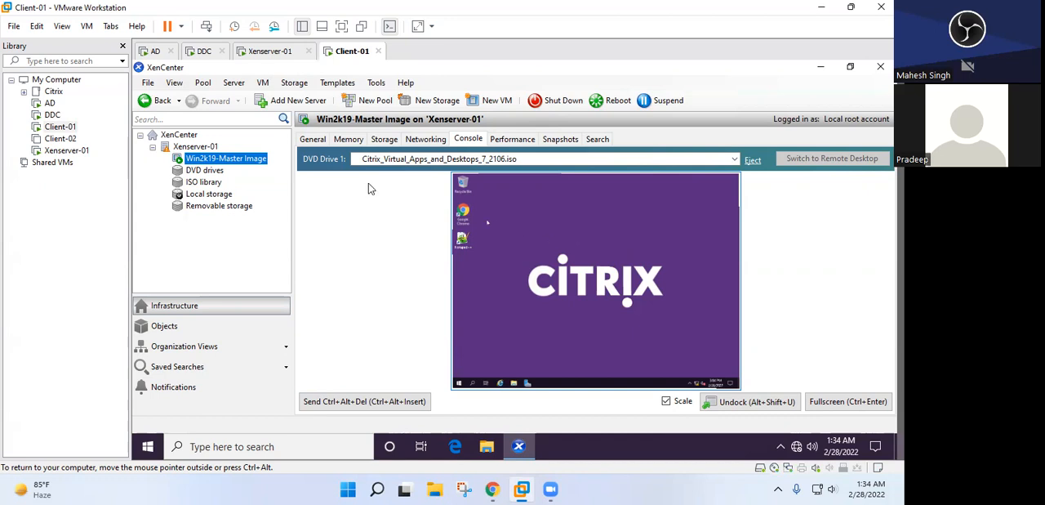
Switch to the DDC virtual machine and unlock it by entering the Citrix Admin account password
click(203, 52)
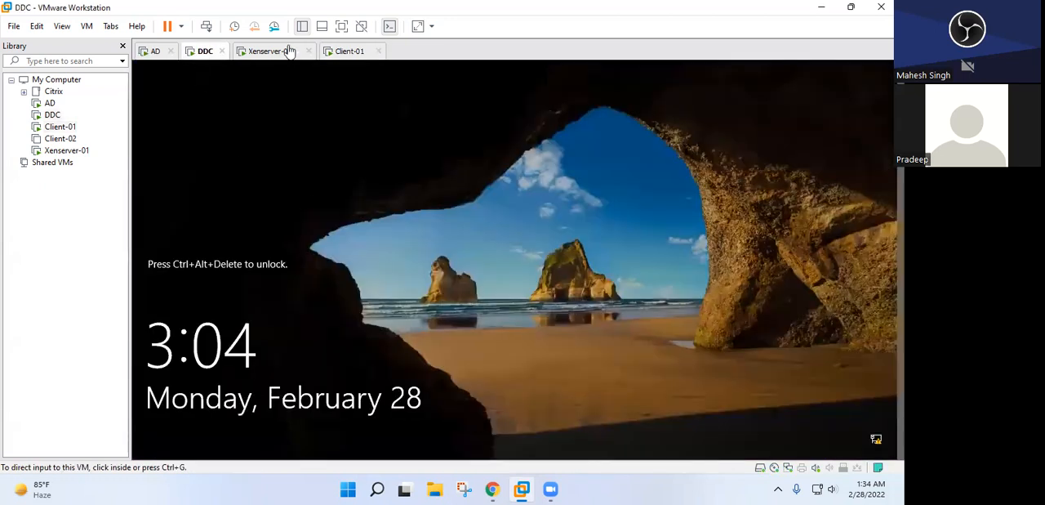
click(206, 26)
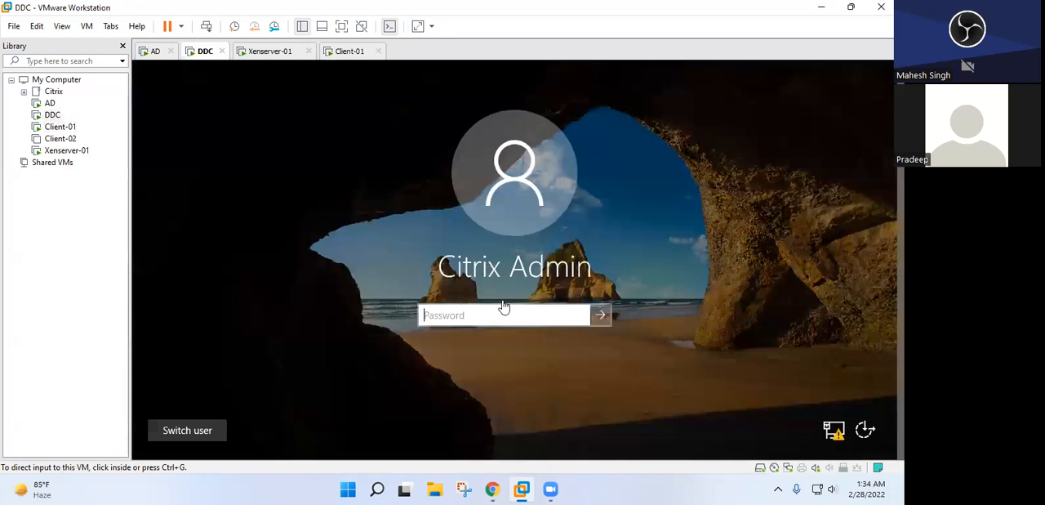
click(516, 310)
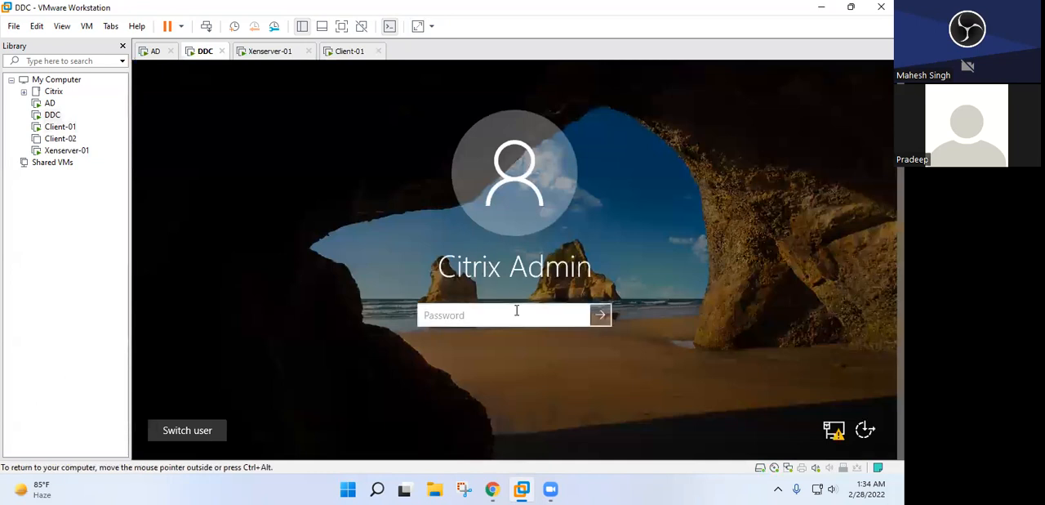
text(•••••••)
key(Return)
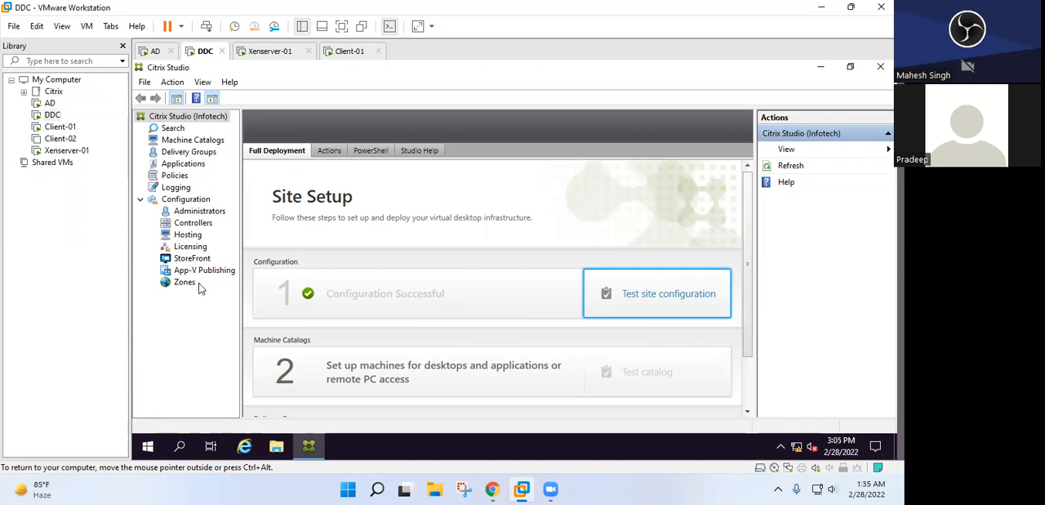
Start creating a machine catalog in Citrix Studio, continue past the introduction and accept Multi-session OS as the operating system
click(180, 141)
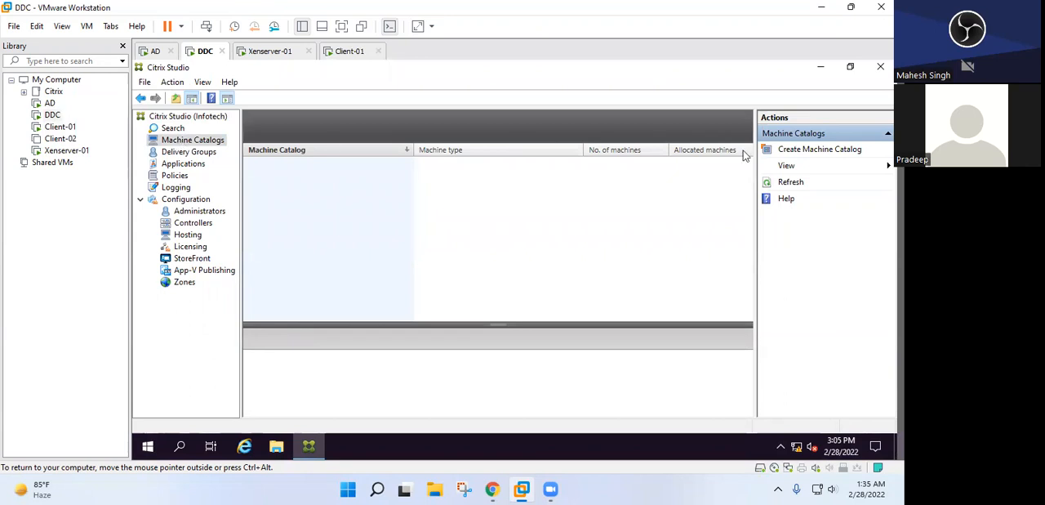
click(790, 153)
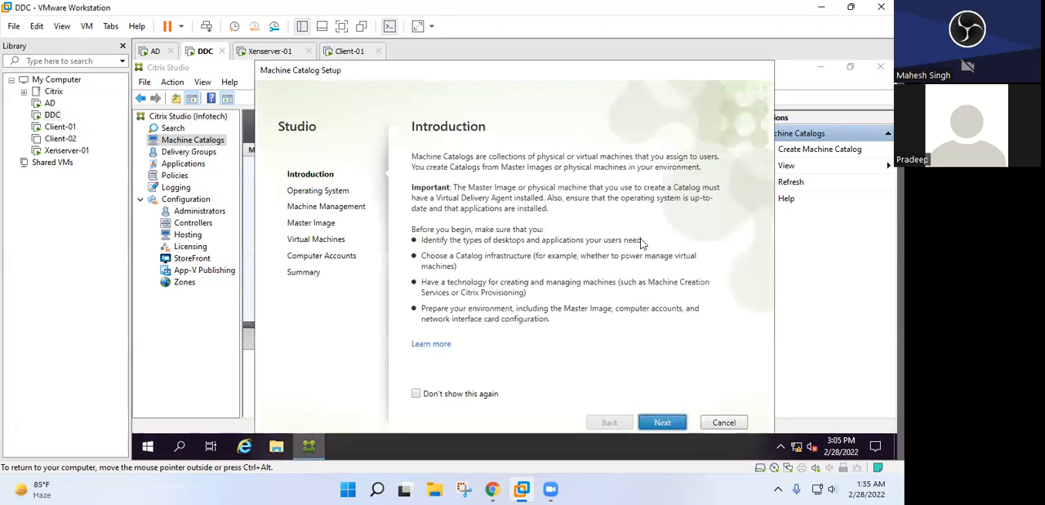
click(662, 422)
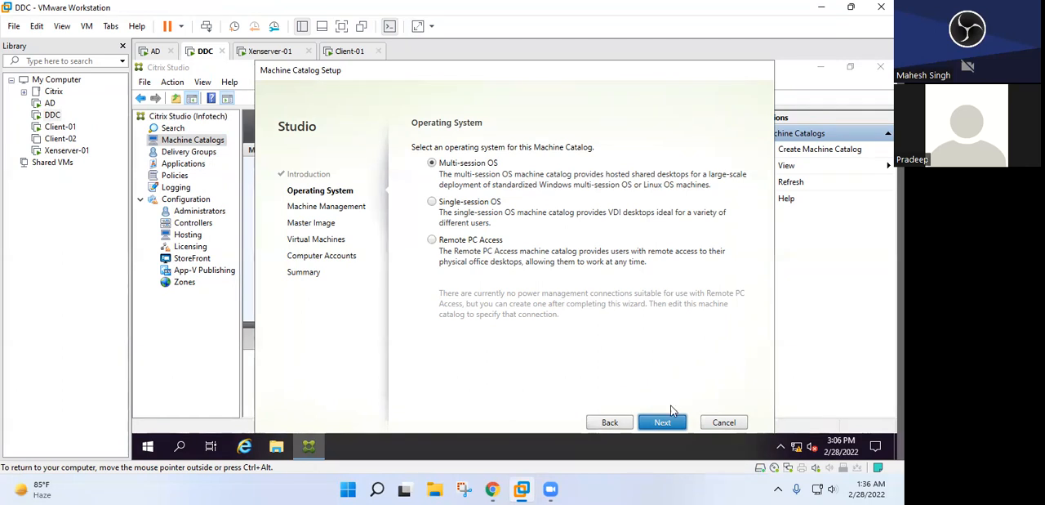
click(661, 423)
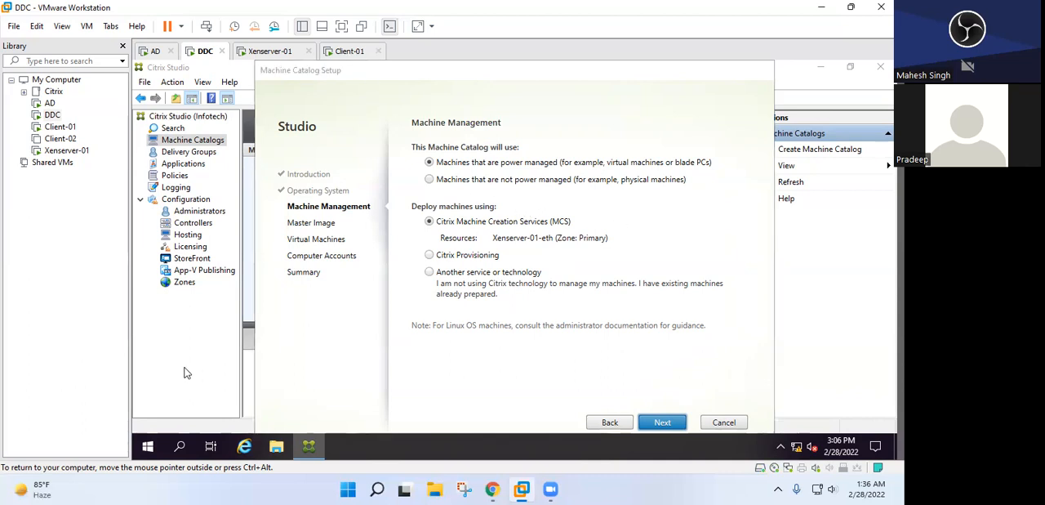
Check the master image in XenCenter on Client-01, return to DDC and accept power-managed machines deployed with Citrix Machine Creation Services
drag(503, 74, 478, 235)
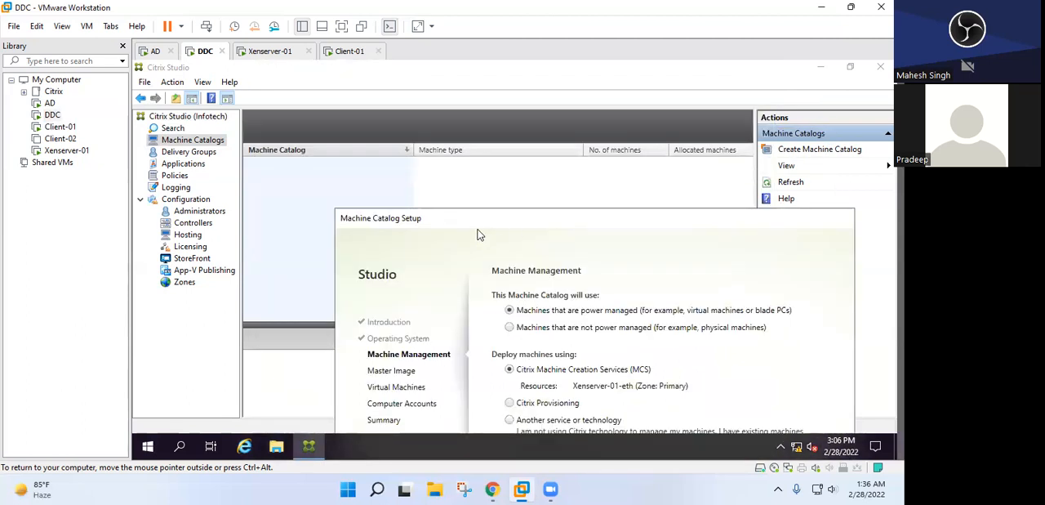
click(350, 52)
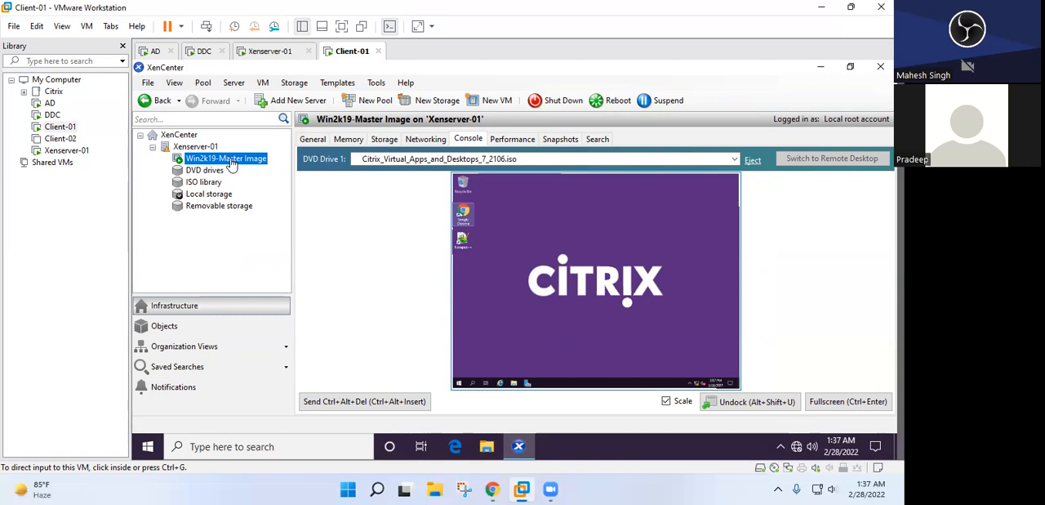
click(201, 57)
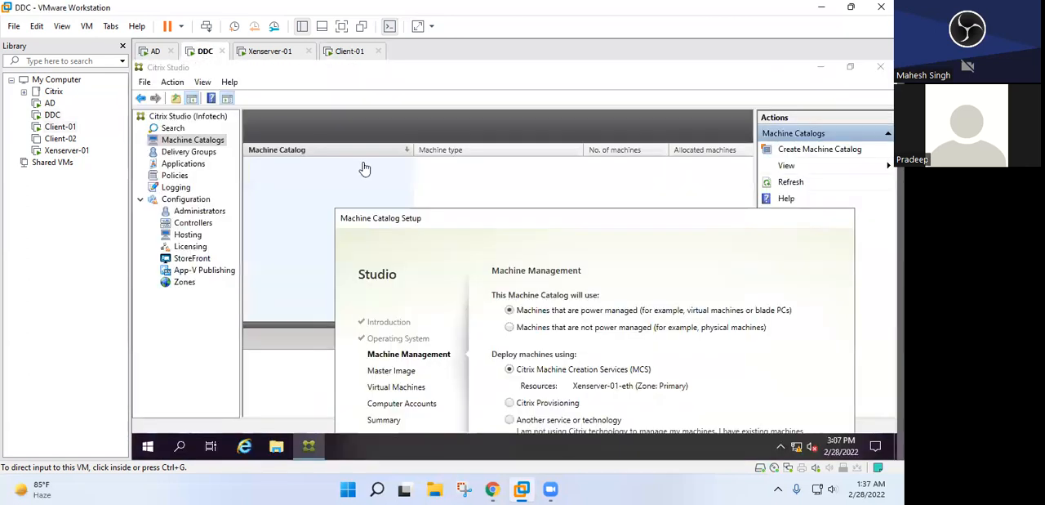
drag(436, 226, 386, 74)
click(692, 422)
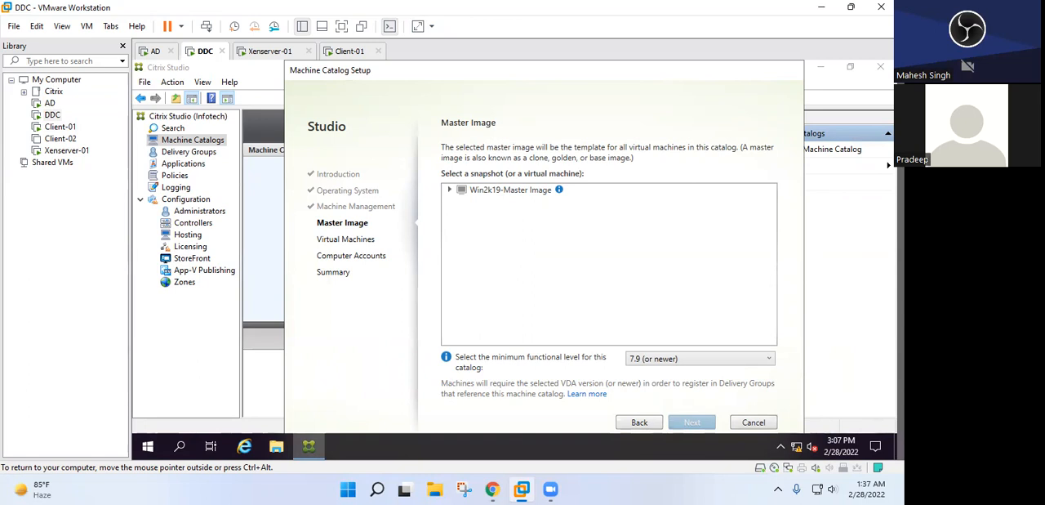
Choose Win2k19-Master Image with functional level 7.9 (or newer) and accept one virtual machine with 2048 MB of memory
click(511, 189)
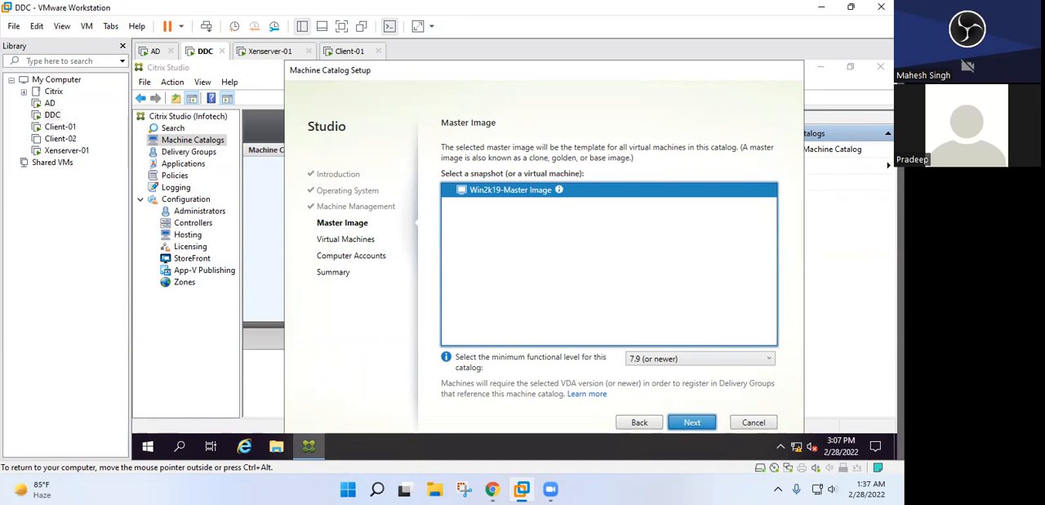
click(691, 422)
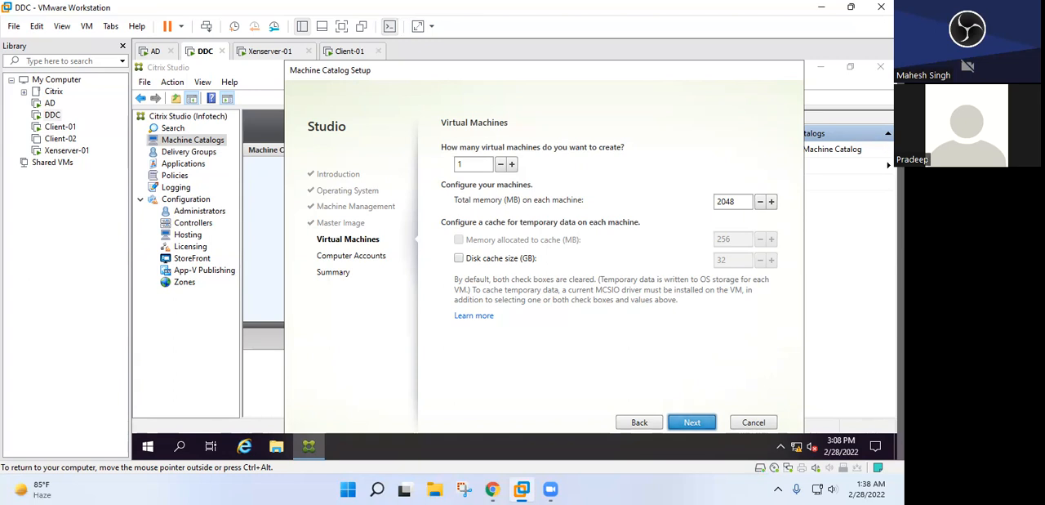
click(691, 422)
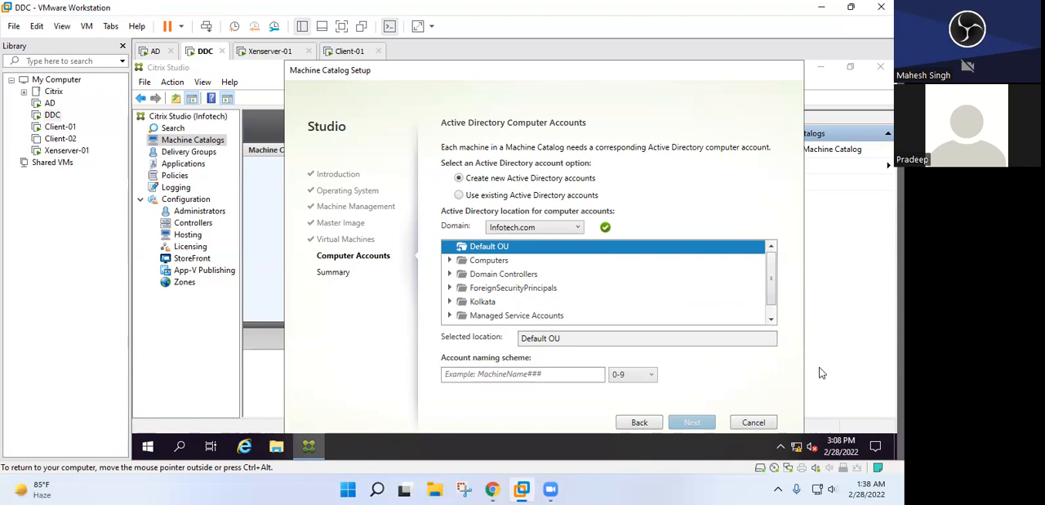
Set the Active Directory location for the new computer accounts to the Computers OU under Kolkata
double_click(472, 301)
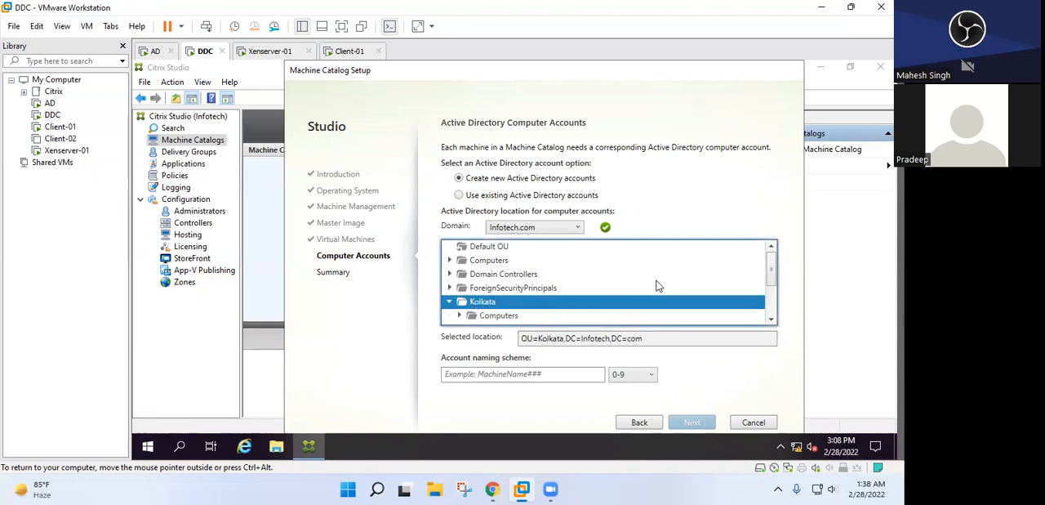
scroll(773, 288, down, 1)
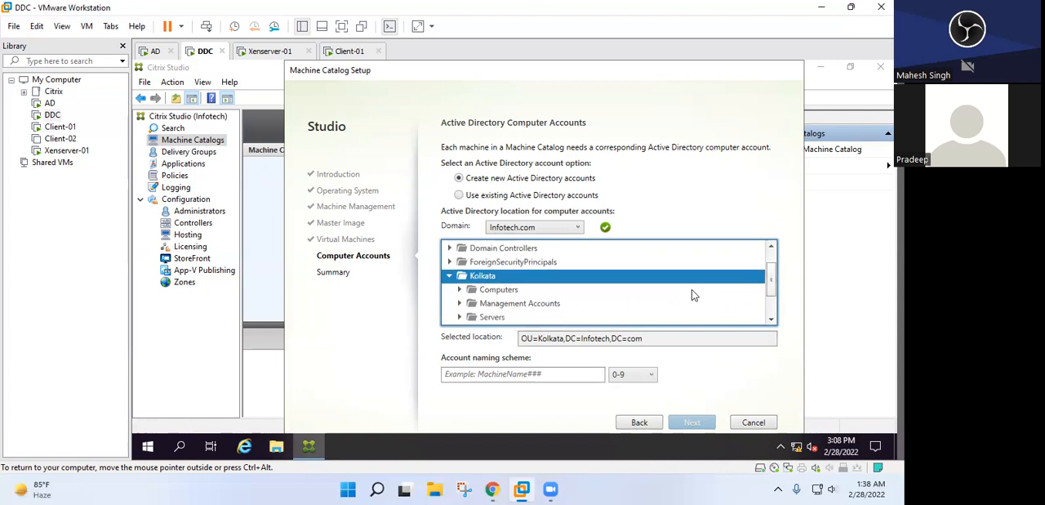
click(488, 318)
click(492, 295)
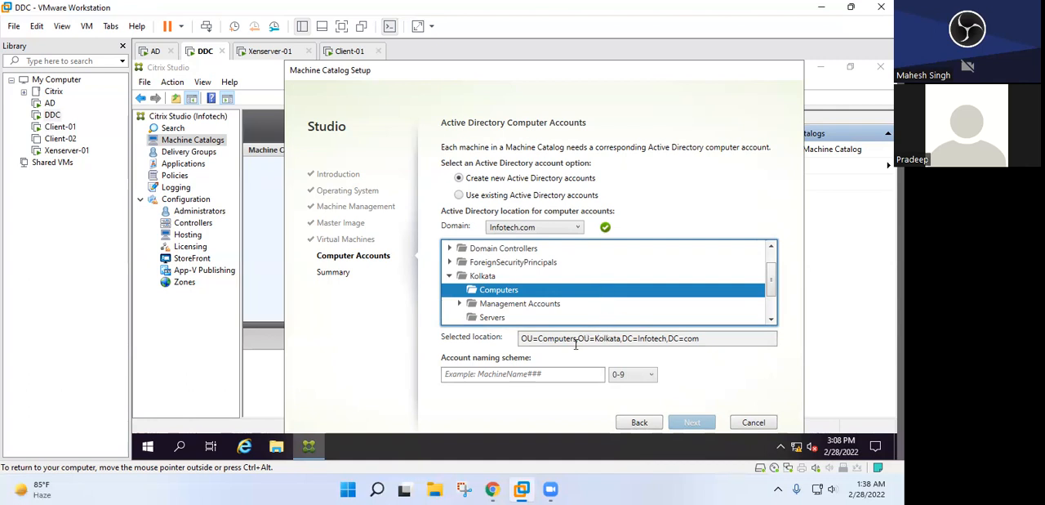
Set the account naming scheme to Win2k19-#### and continue to the catalog summary
click(474, 375)
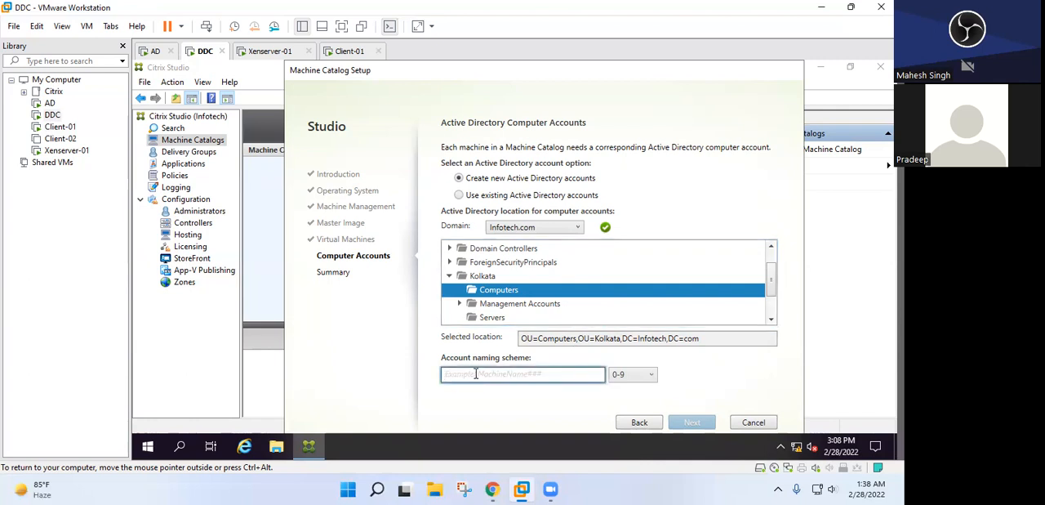
text(Win)
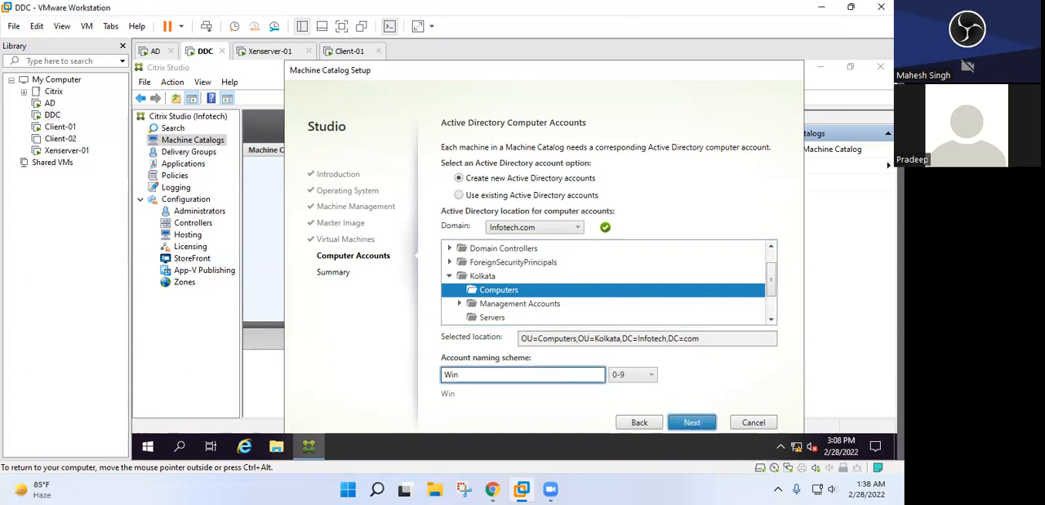
text(2k19-)
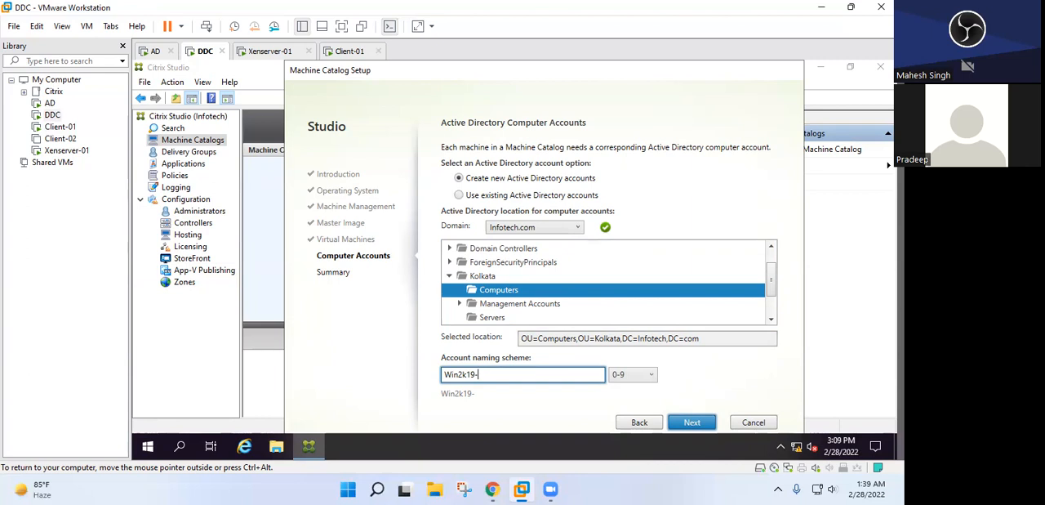
text(##)
text(##)
click(680, 427)
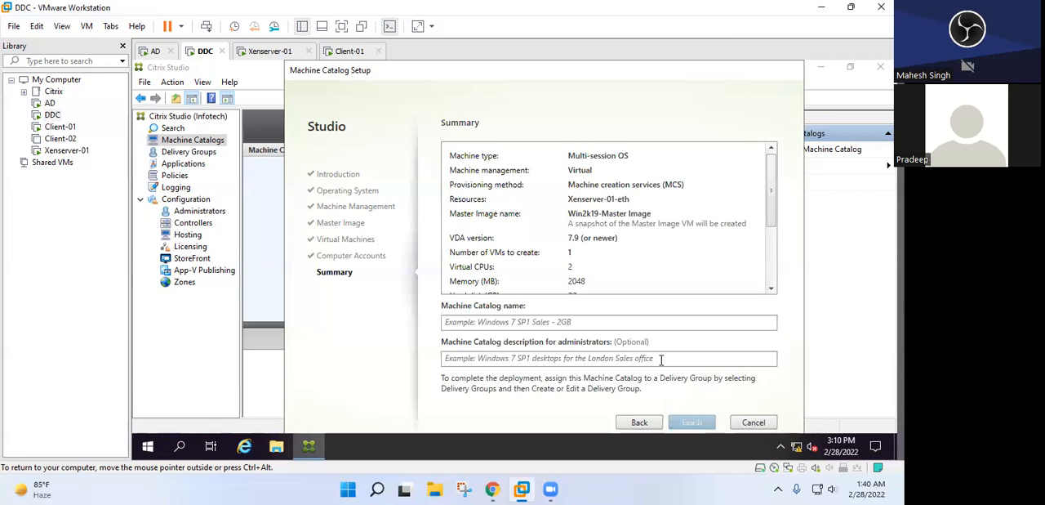
Name the machine catalog Win2k19-IT, leave its description empty and finish the setup to create the catalog
click(566, 321)
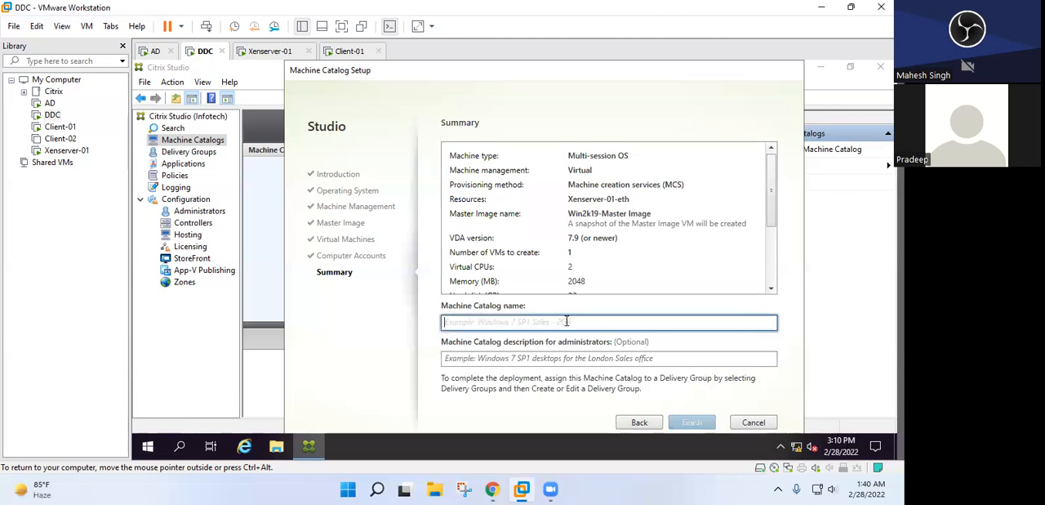
text(W)
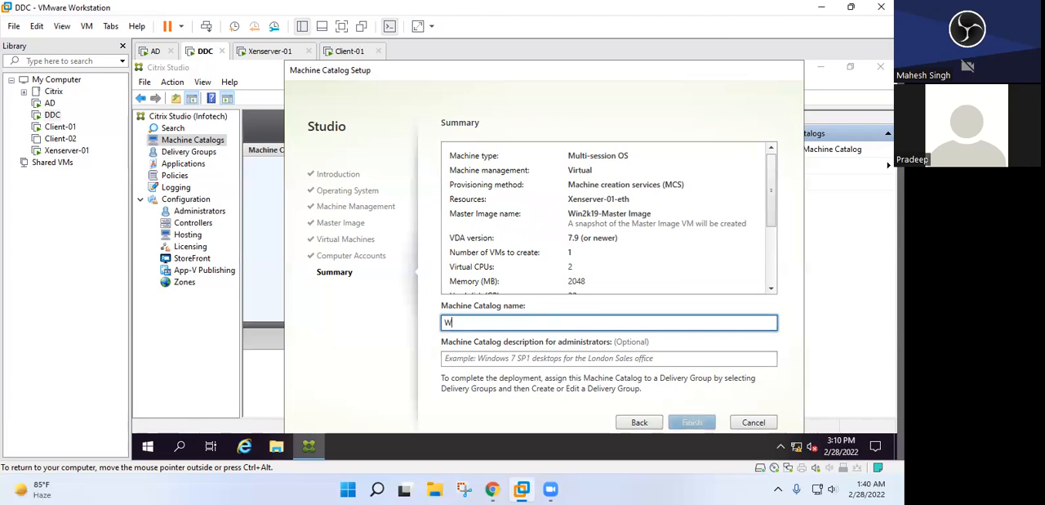
text(in2k19)
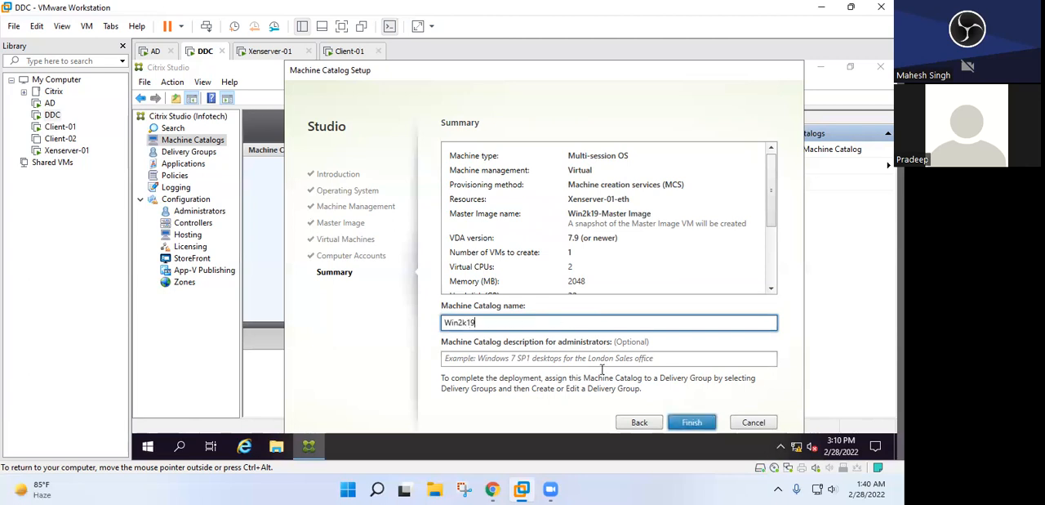
text(-)
text(it)
key(BackSpace)
key(BackSpace)
text(T)
click(577, 357)
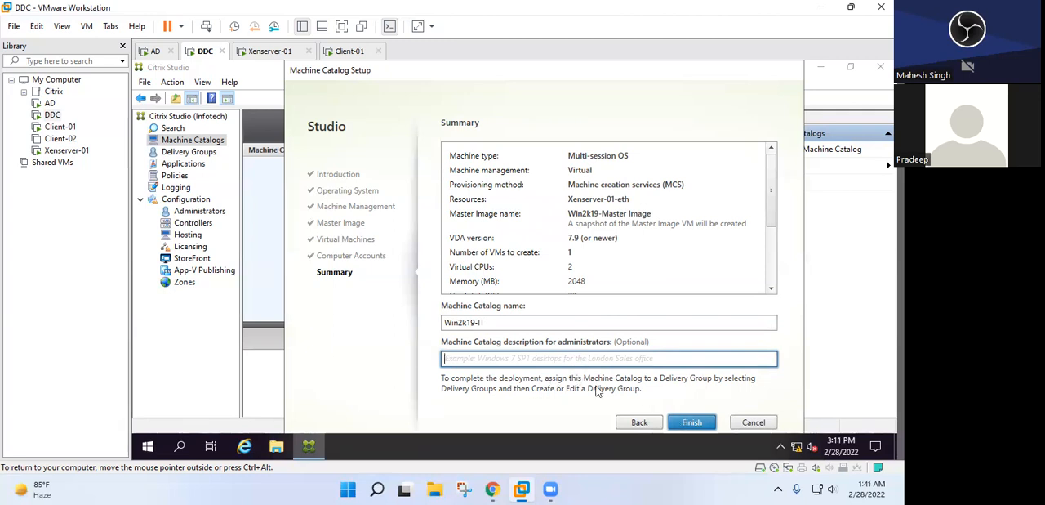
click(692, 422)
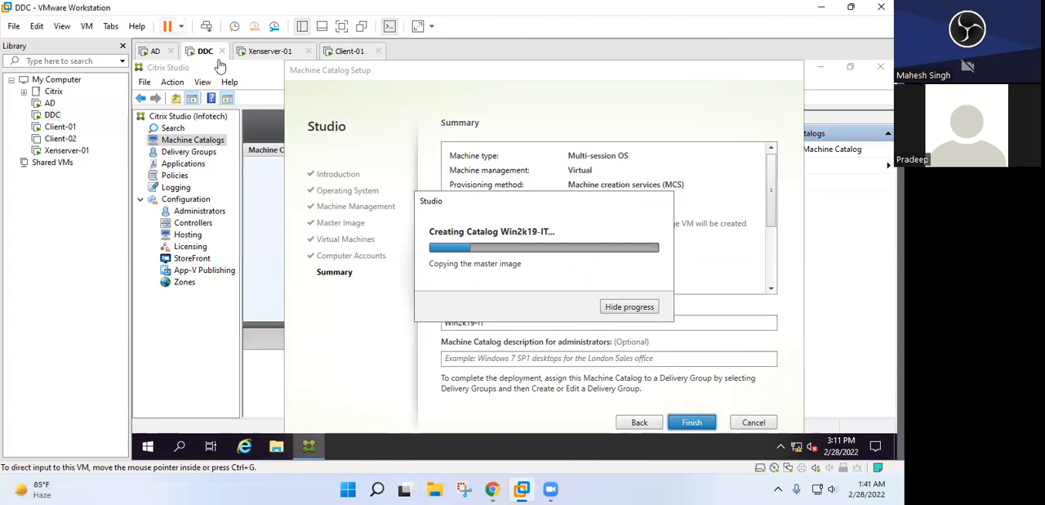
Look at XenCenter on Client-01 and the Xenserver-01 console, then return to DDC to check the catalog creation progress
click(349, 53)
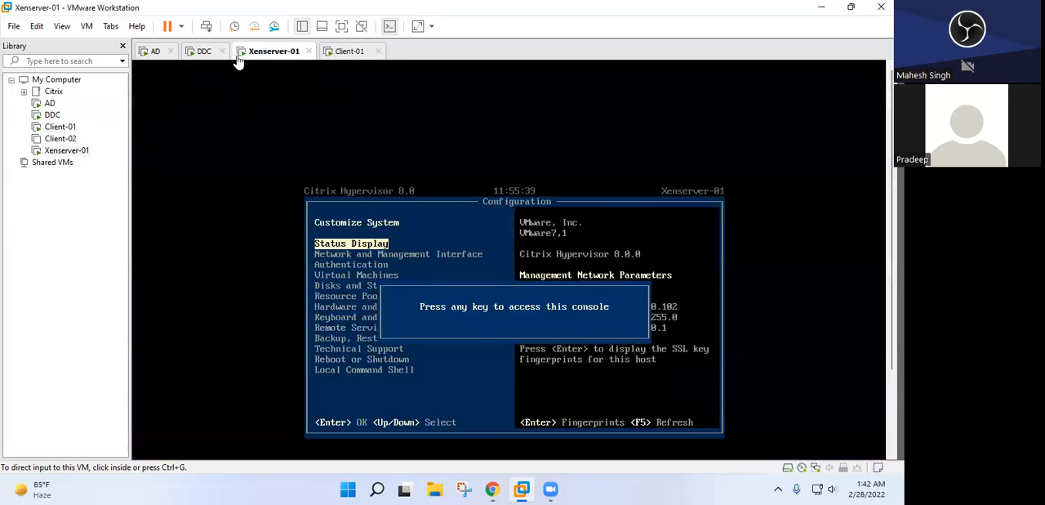
click(265, 52)
click(200, 51)
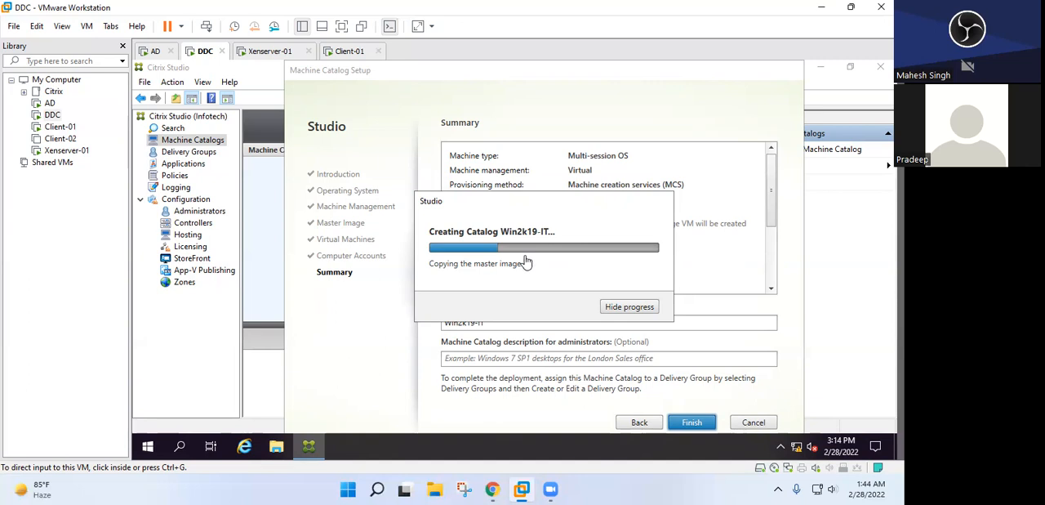
click(632, 490)
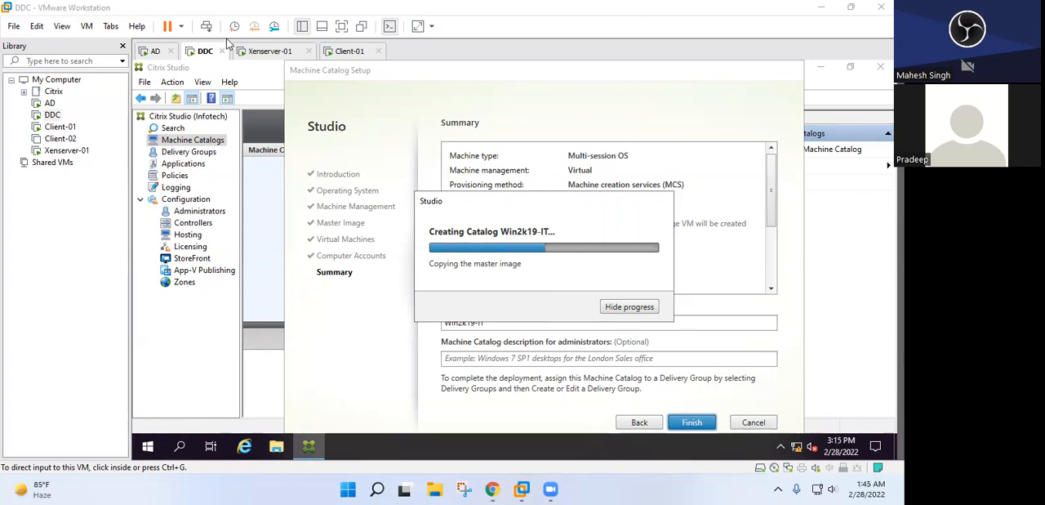
Switch to Client-01 and unlock the Test User1 session with the account password
click(347, 52)
click(323, 291)
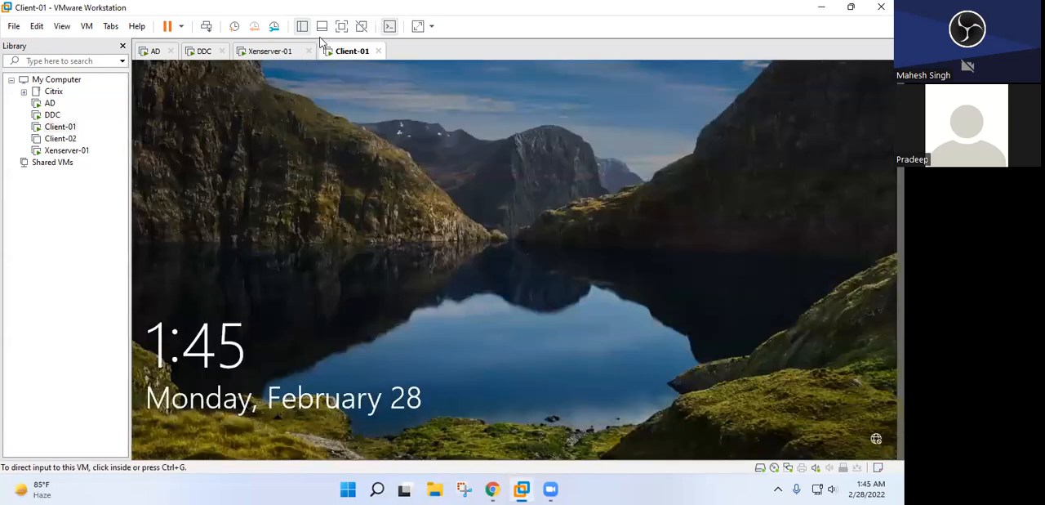
click(205, 26)
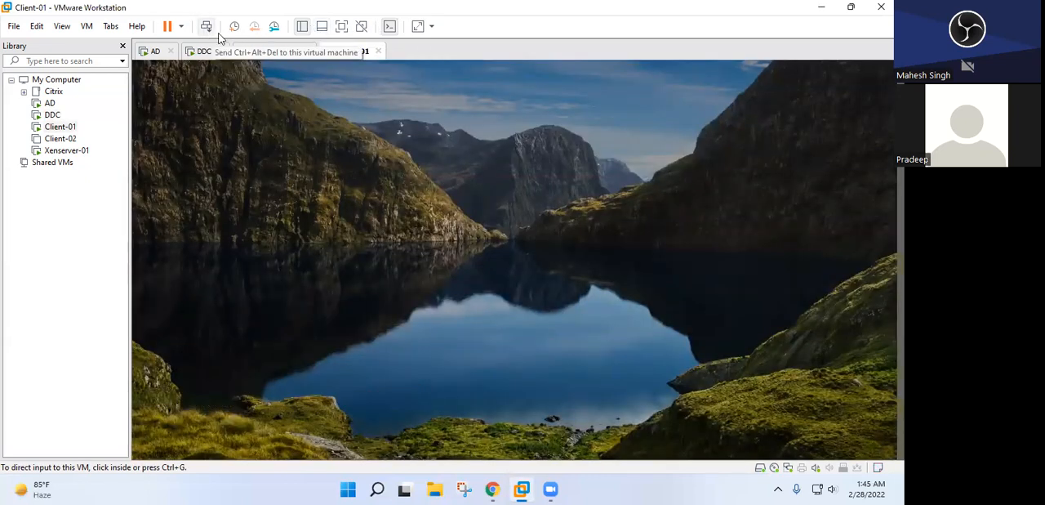
click(511, 314)
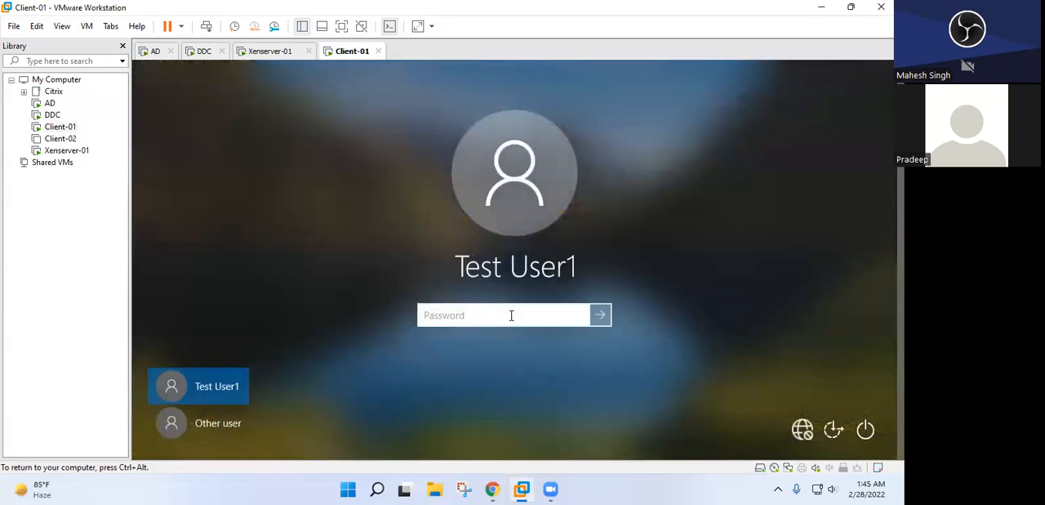
text(********)
key(Return)
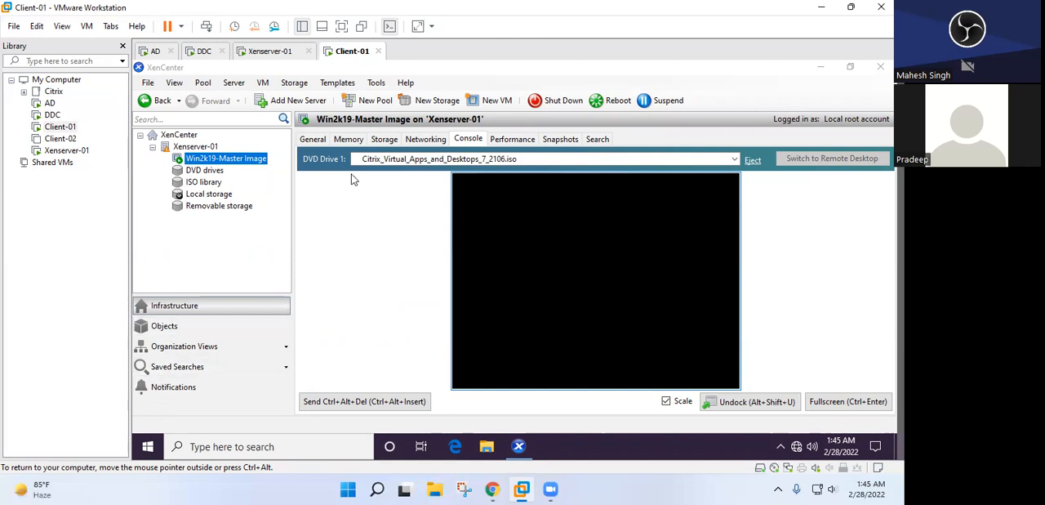
Check the catalog creation progress on DDC, inspect the new Win2k19-01 VM's console in XenCenter on Client-01, and return to DDC
click(193, 53)
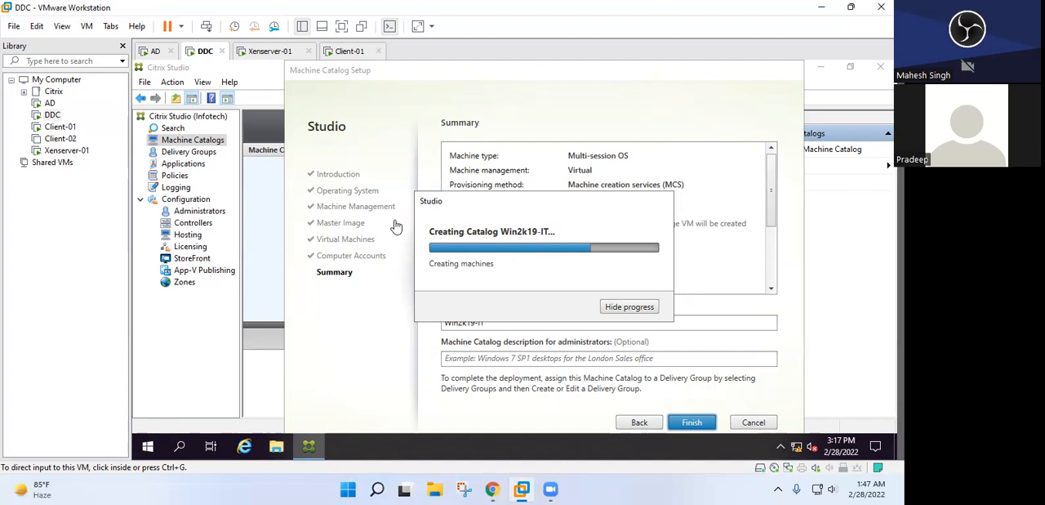
click(348, 52)
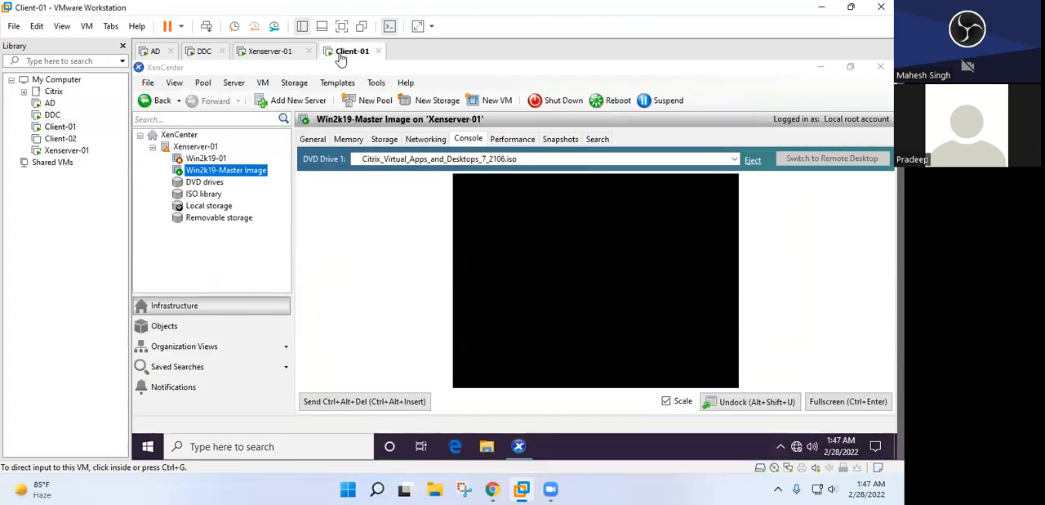
click(208, 163)
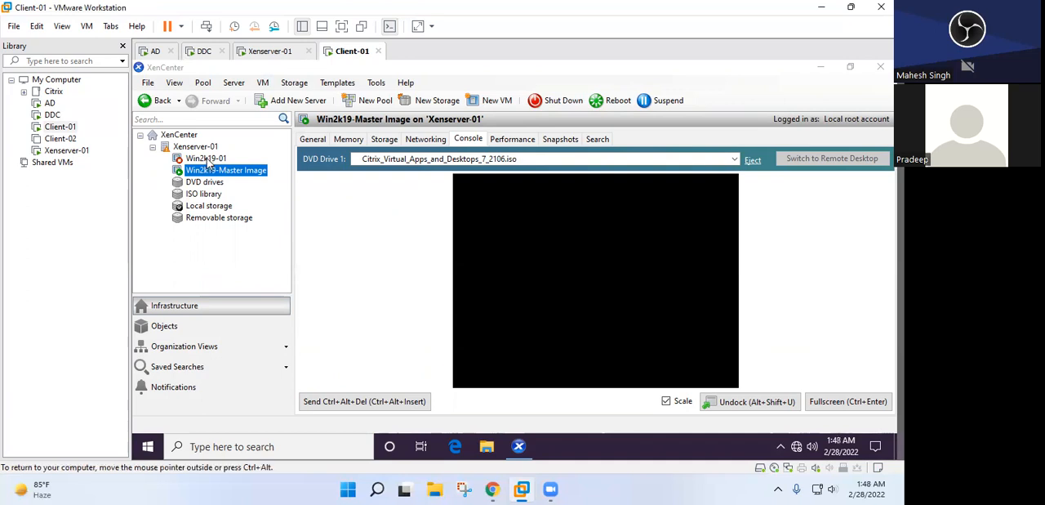
click(208, 161)
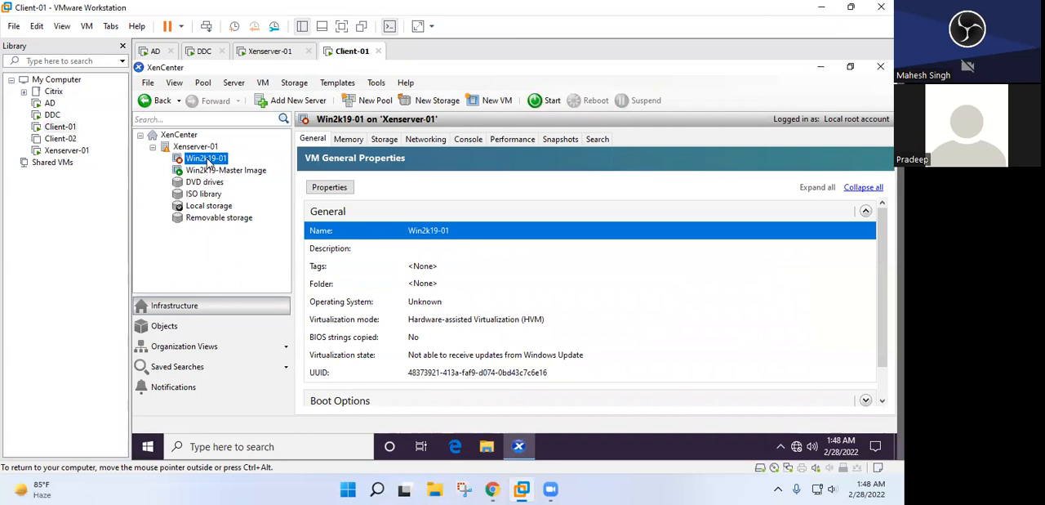
click(465, 141)
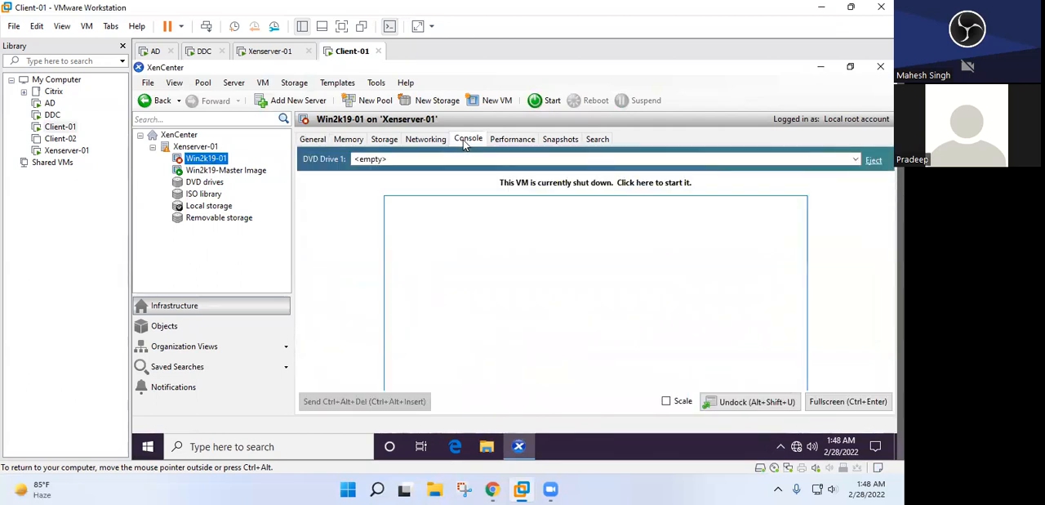
click(203, 52)
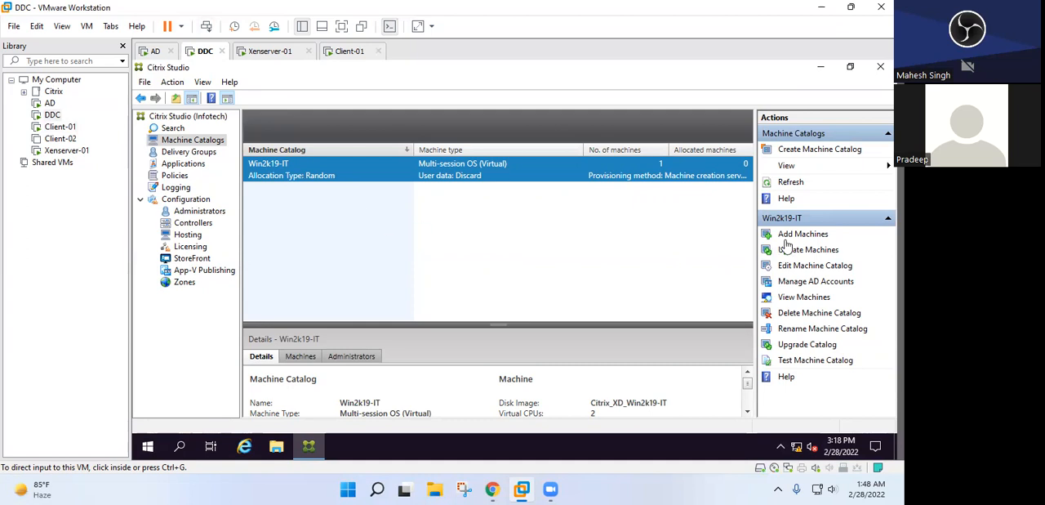
right_click(446, 168)
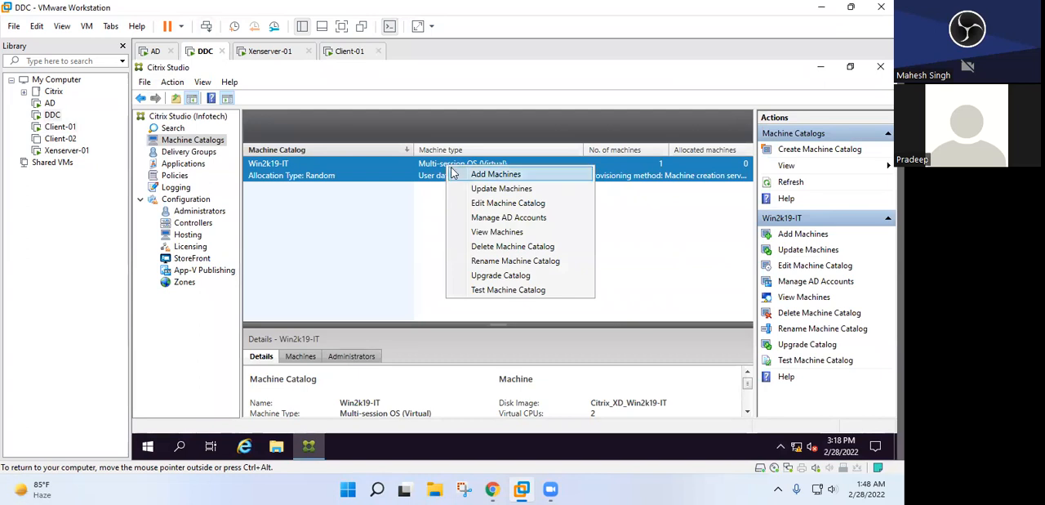
click(471, 175)
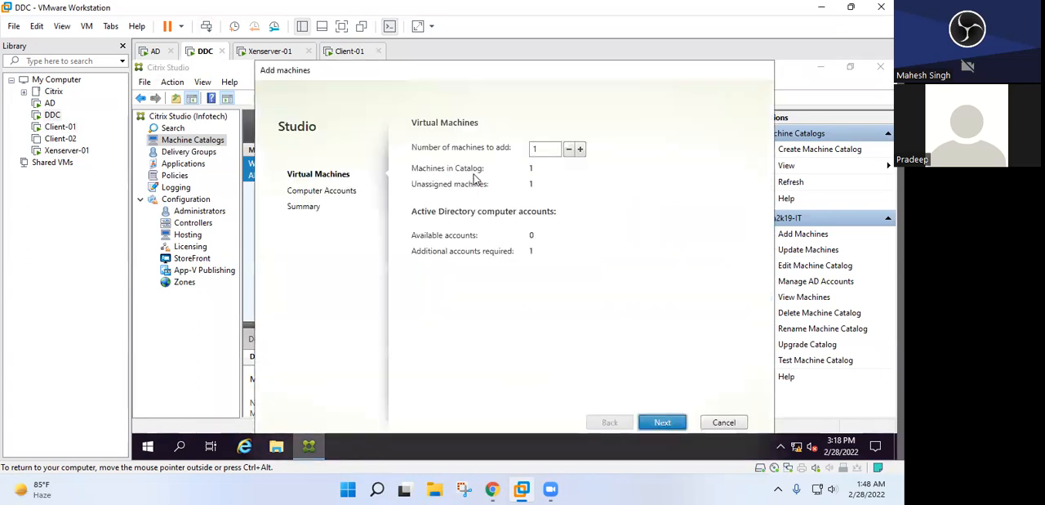
click(580, 150)
click(569, 151)
click(708, 422)
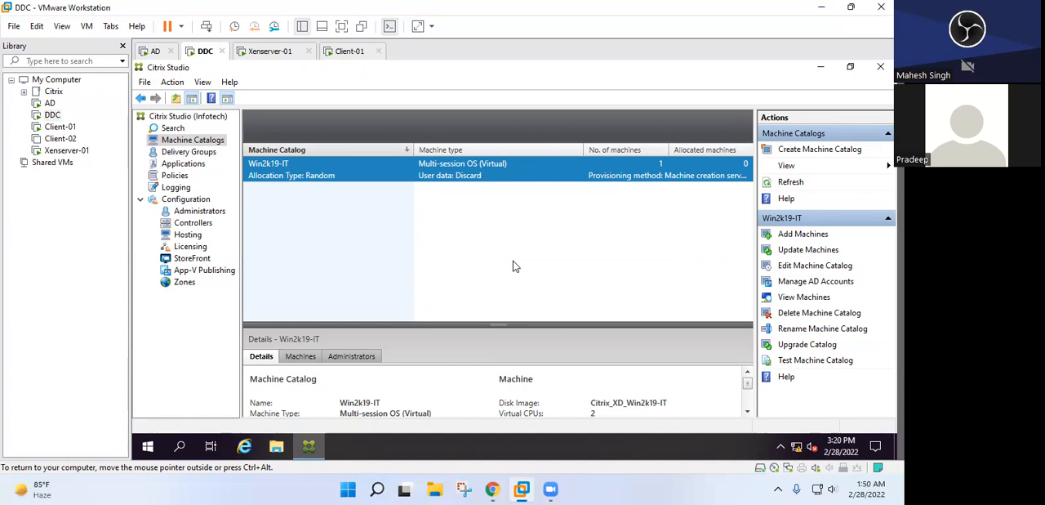
Start a new delivery group using 1 machine from the Win2k19-IT catalog and continue to the user settings
click(188, 152)
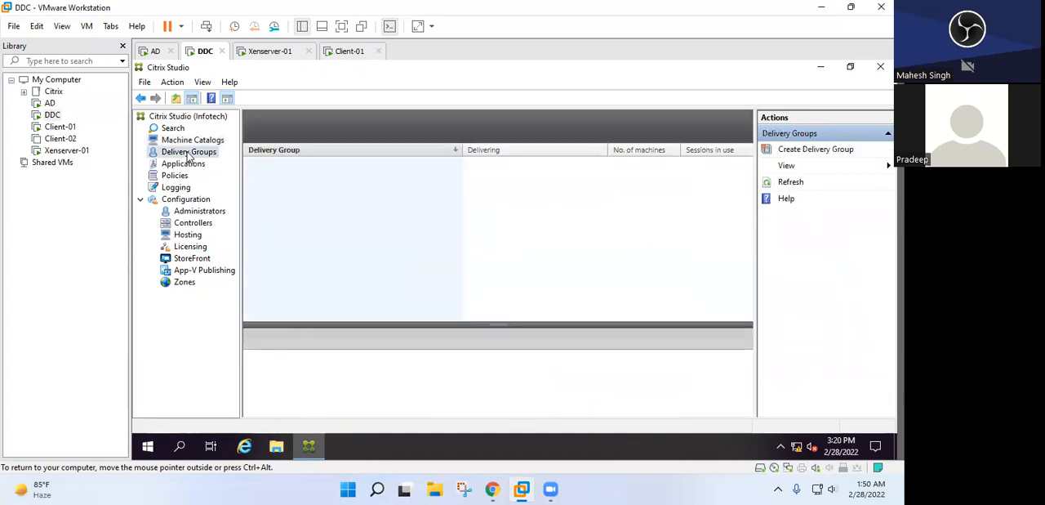
click(798, 149)
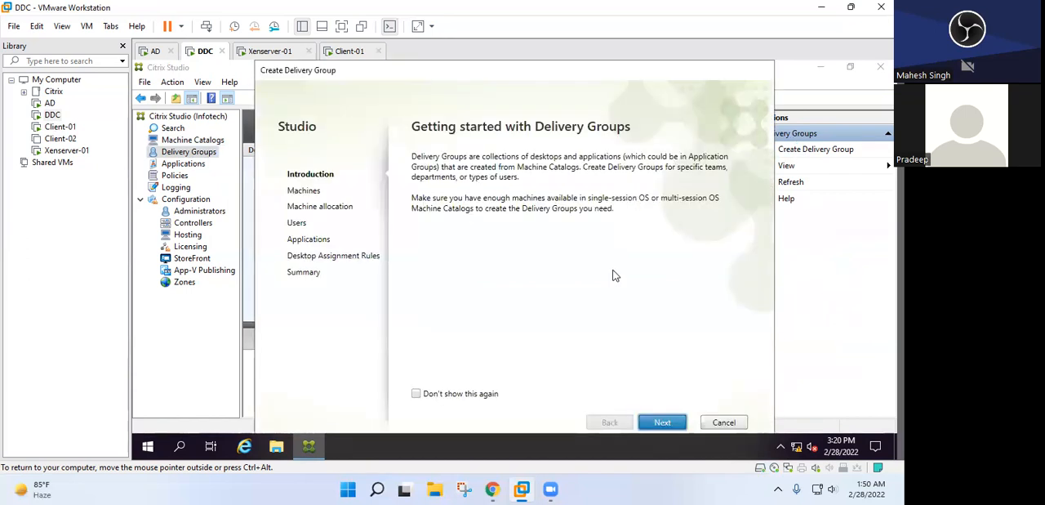
click(662, 422)
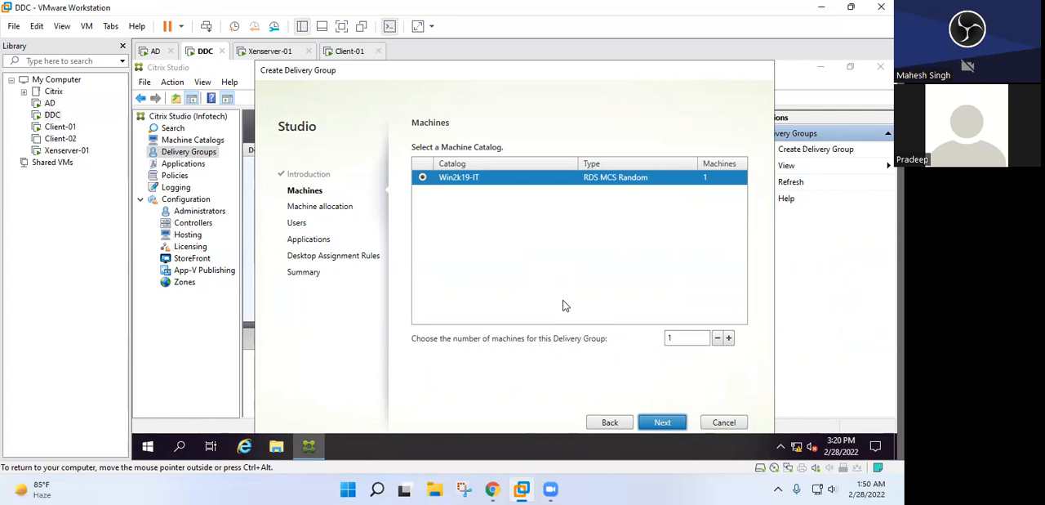
click(546, 182)
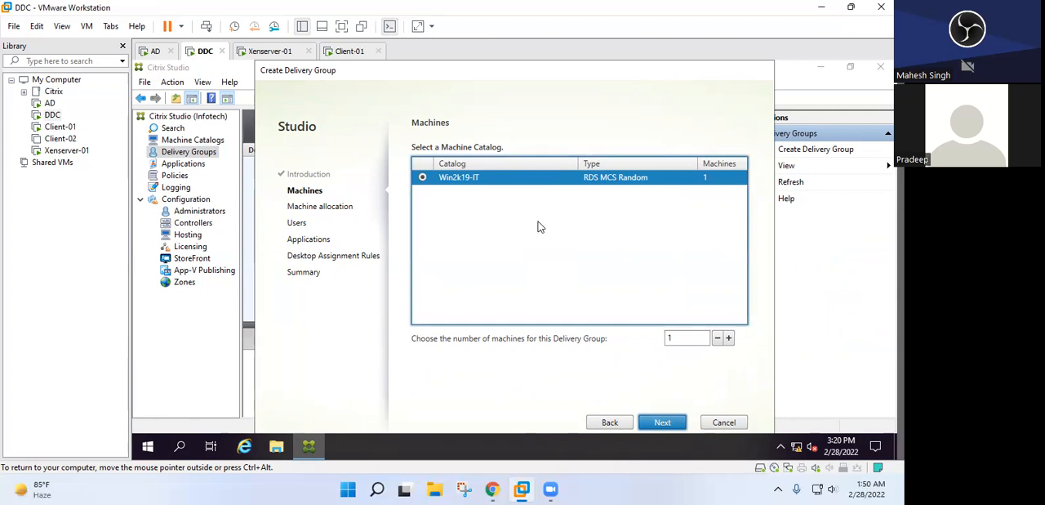
click(663, 425)
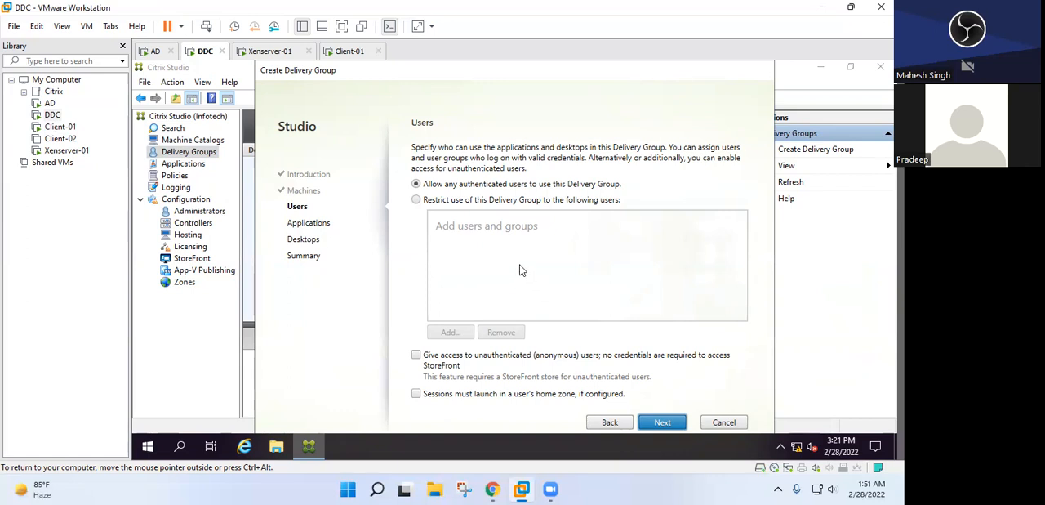
Restrict the delivery group to specific users and resolve TUser1 as the first directory account
click(446, 202)
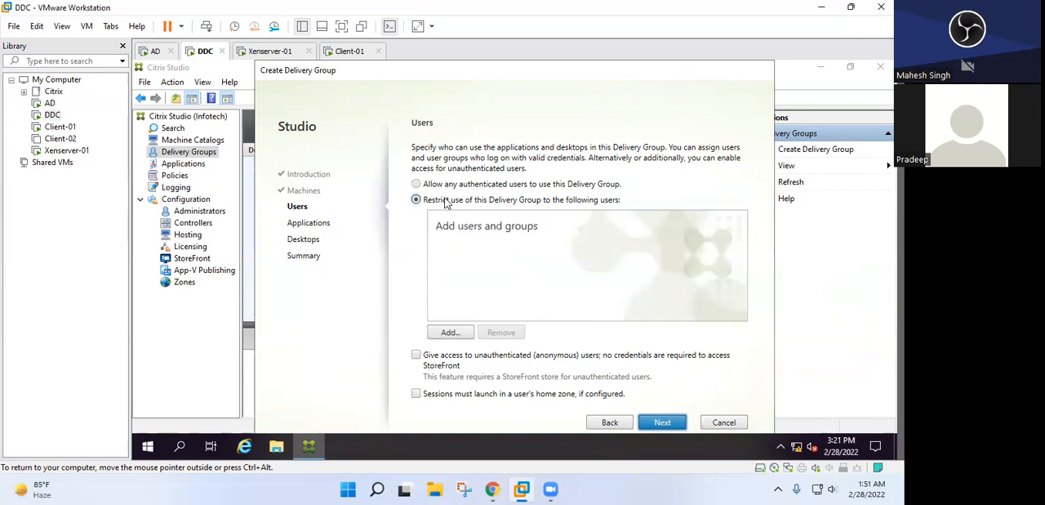
click(450, 335)
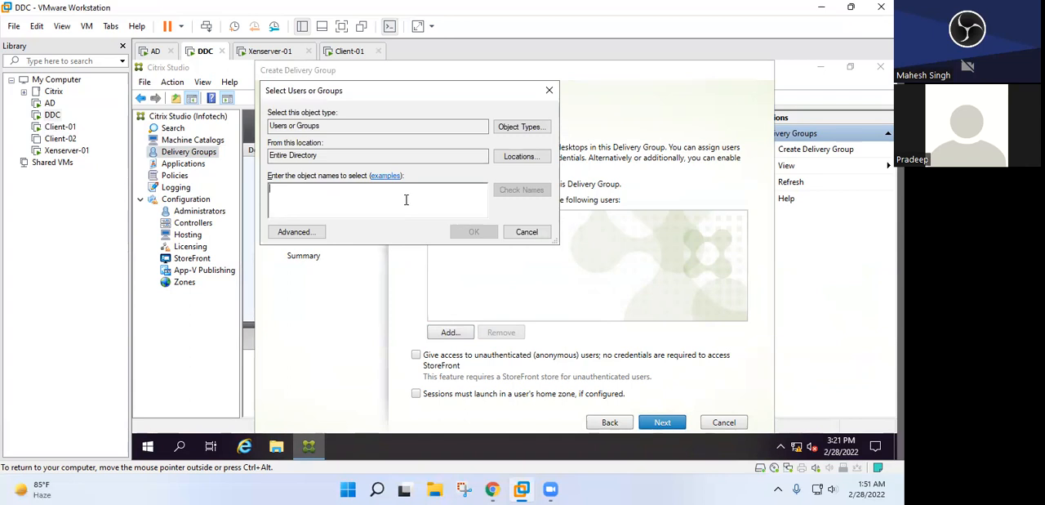
text(T)
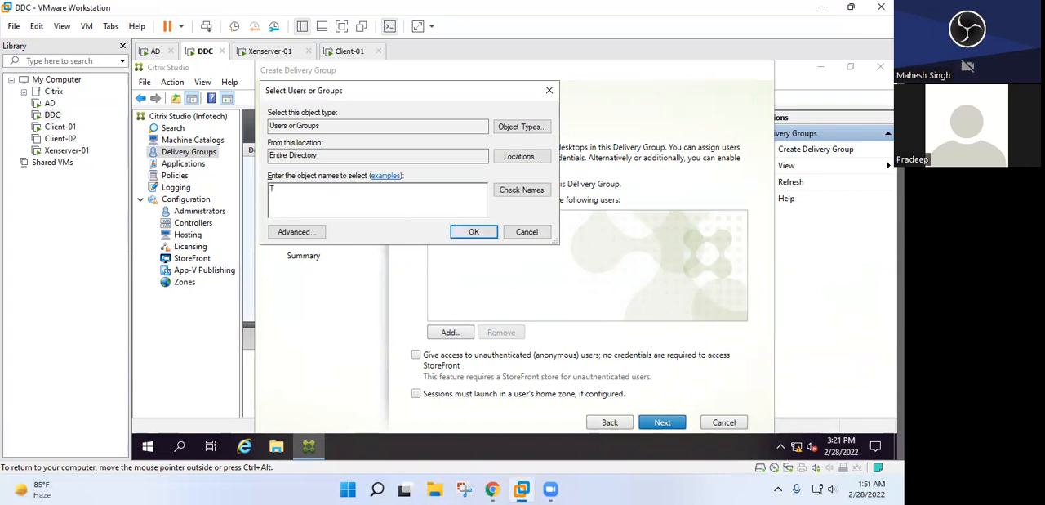
text(User)
click(516, 191)
Resolve TUser2 as a second account, add both users to the delivery group and continue to the application settings
text(Test)
key(BackSpace)
key(BackSpace)
key(BackSpace)
key(BackSpace)
text(TUse)
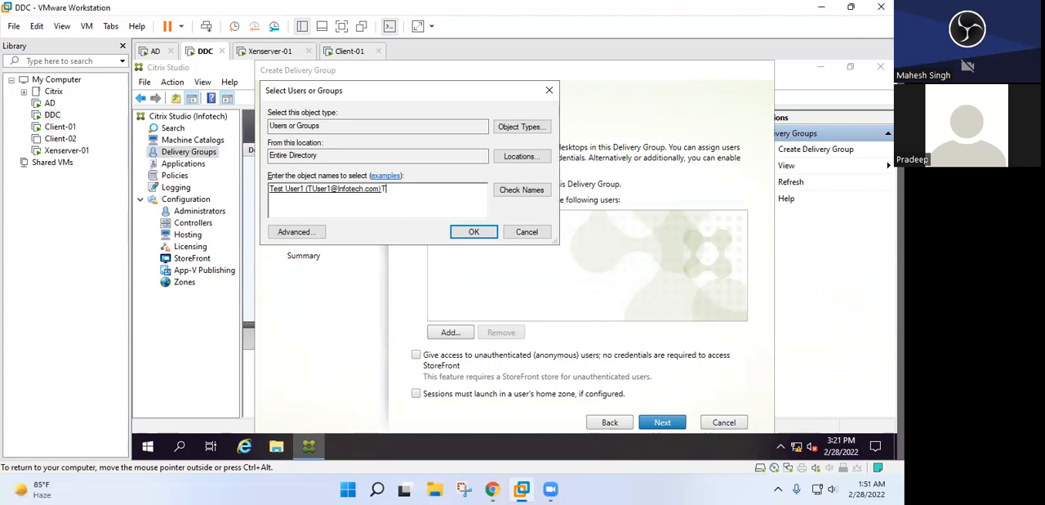
text(r2)
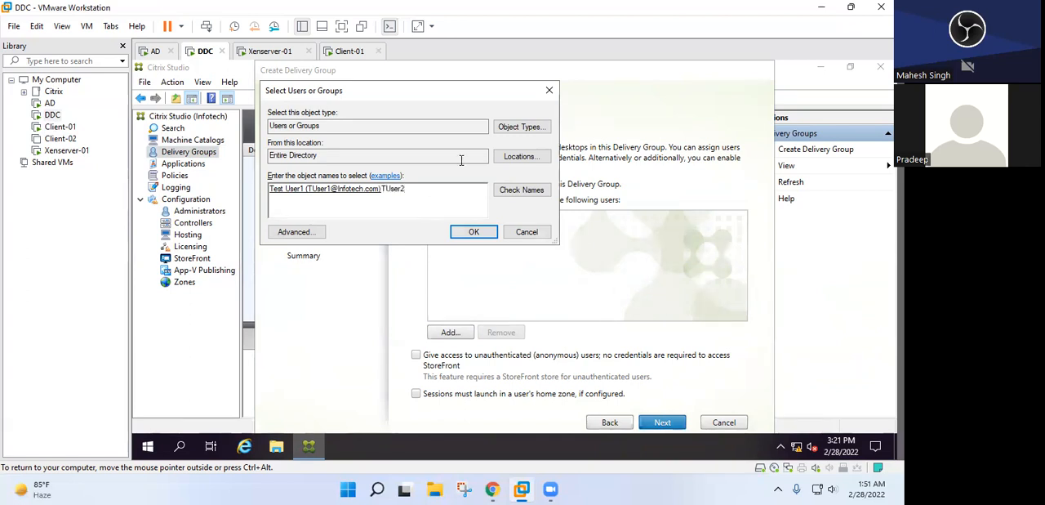
click(517, 193)
click(489, 230)
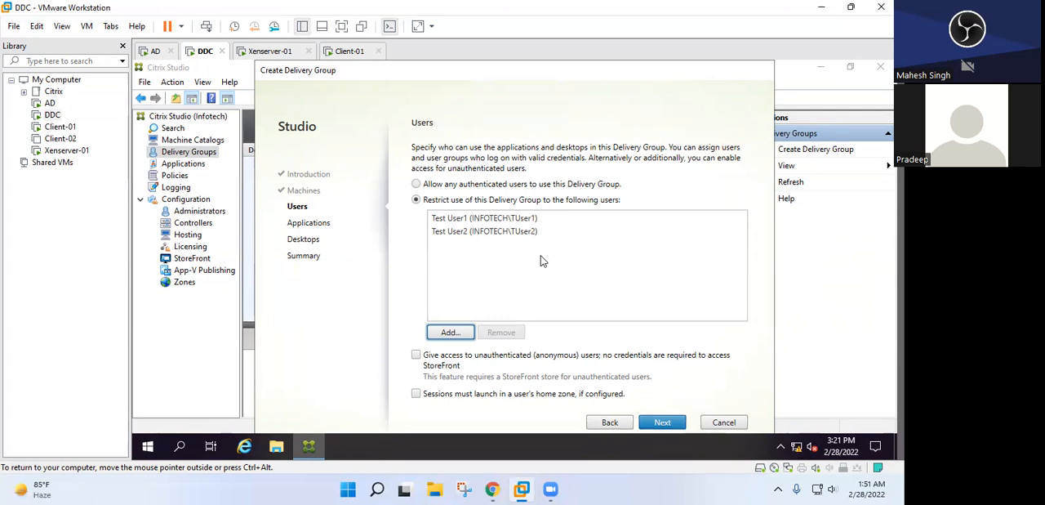
click(662, 426)
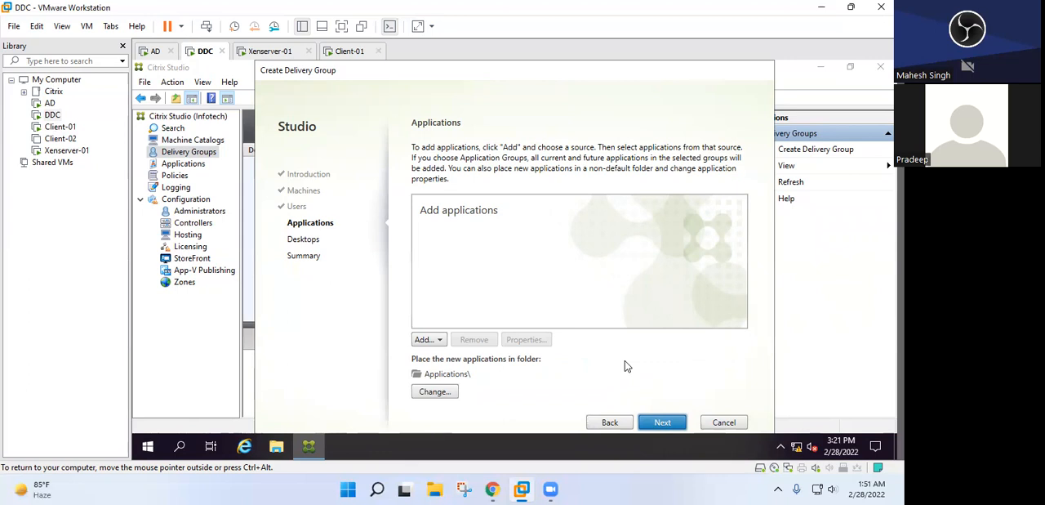
Start adding applications from the start menu, check the Win2k19-01 console on Client-01 during machine registration, and return to DDC
click(439, 342)
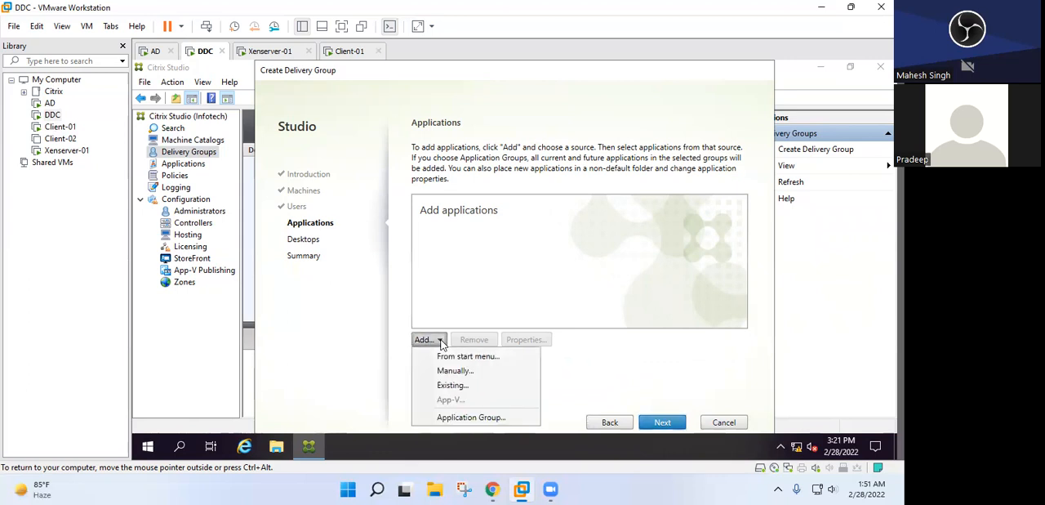
click(427, 340)
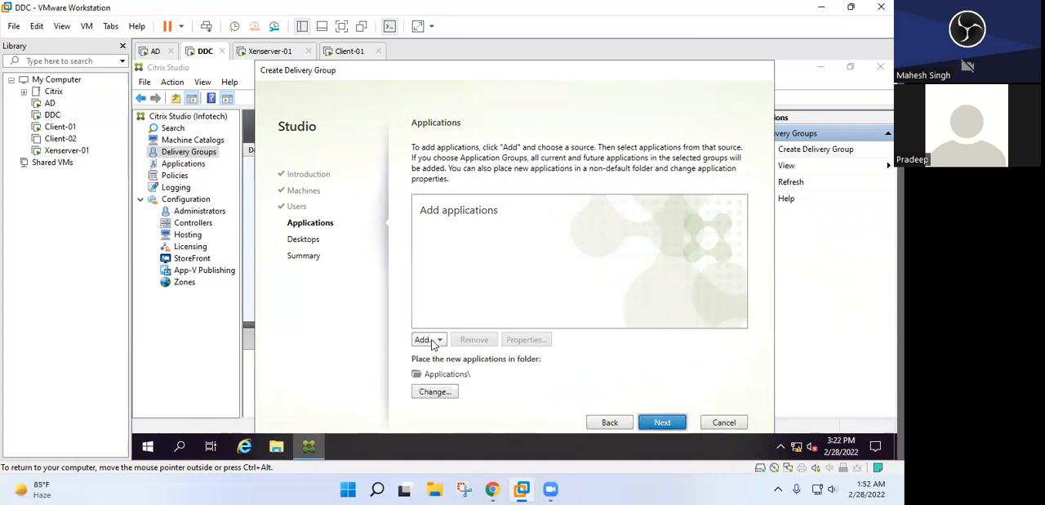
click(434, 342)
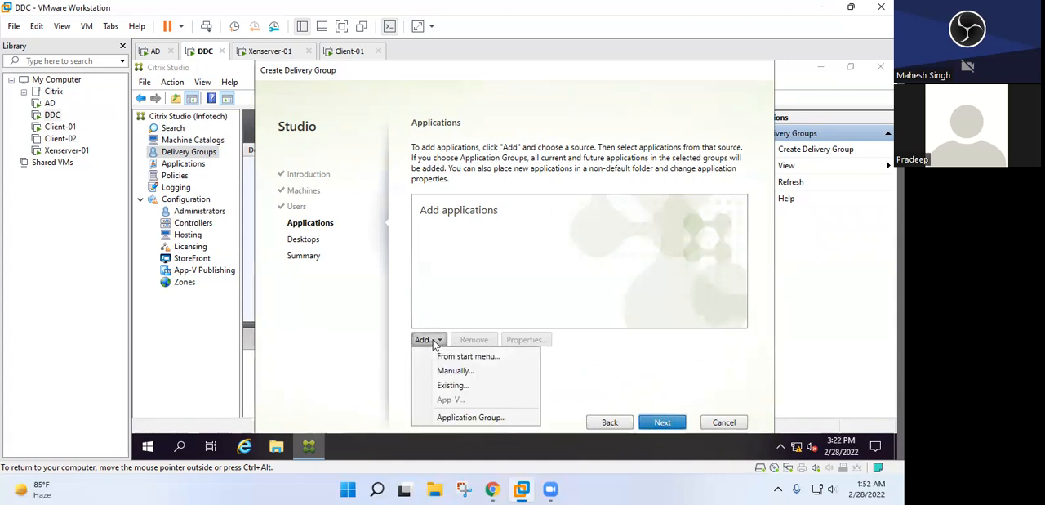
click(445, 358)
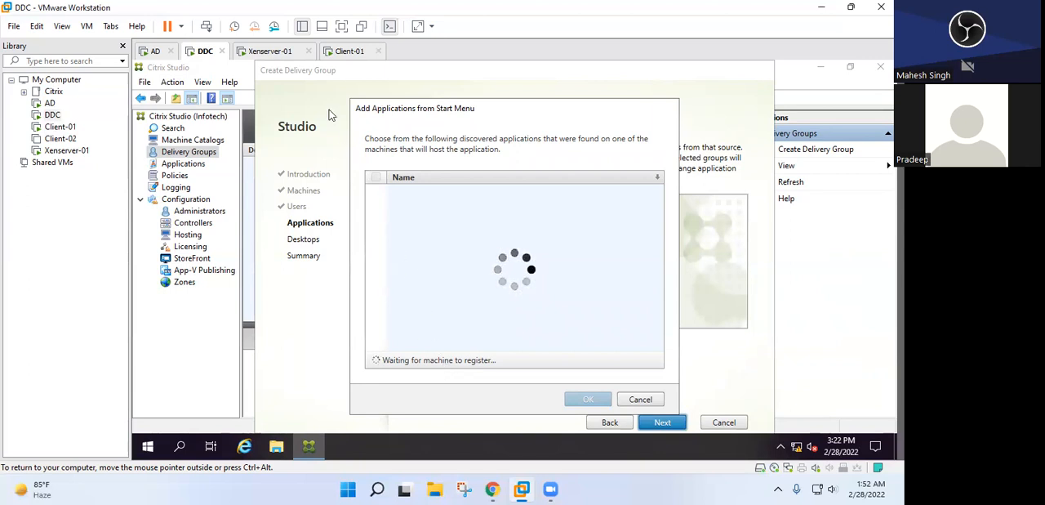
click(329, 54)
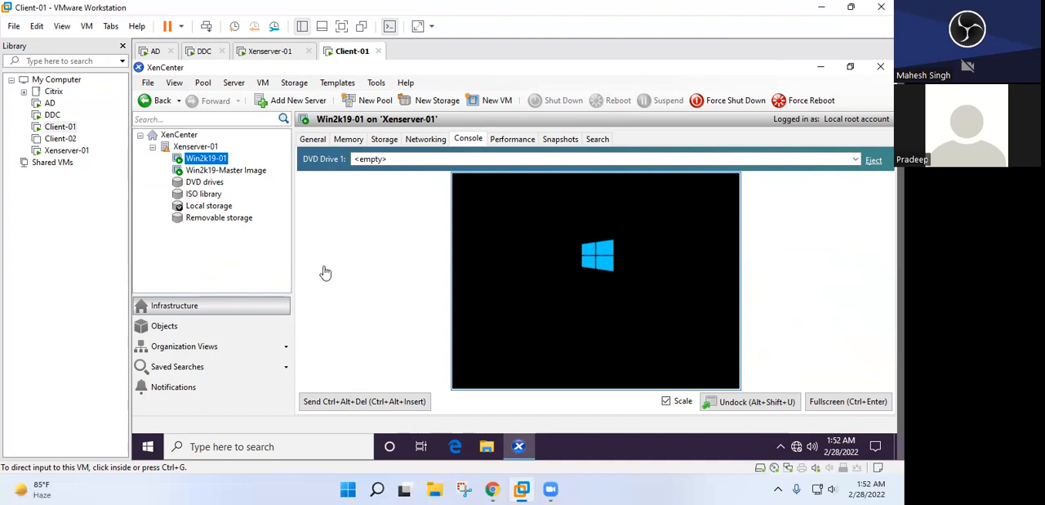
click(196, 54)
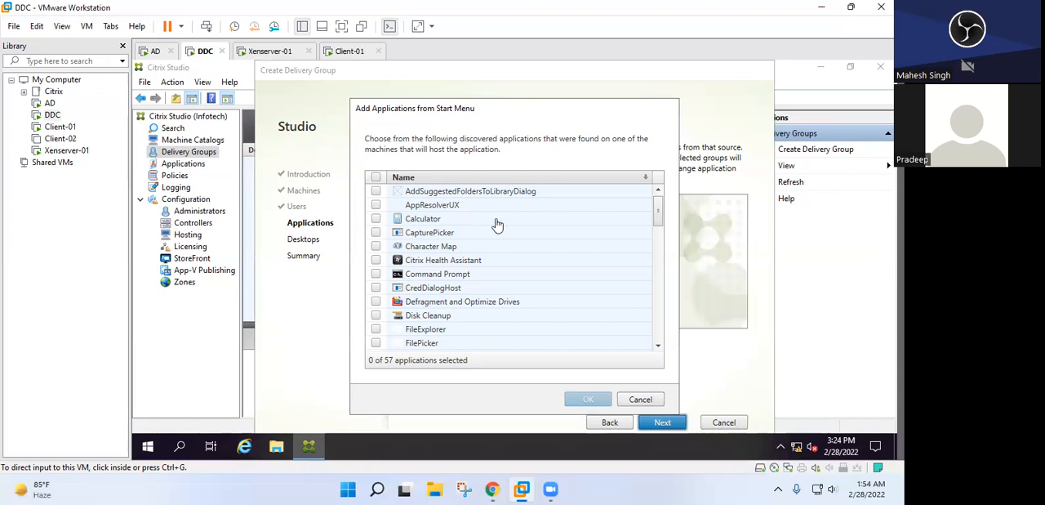
Select WinRAR, Google Chrome and Notepad++ from the discovered start menu applications, add them to the delivery group and continue to the desktop settings
drag(660, 208, 662, 362)
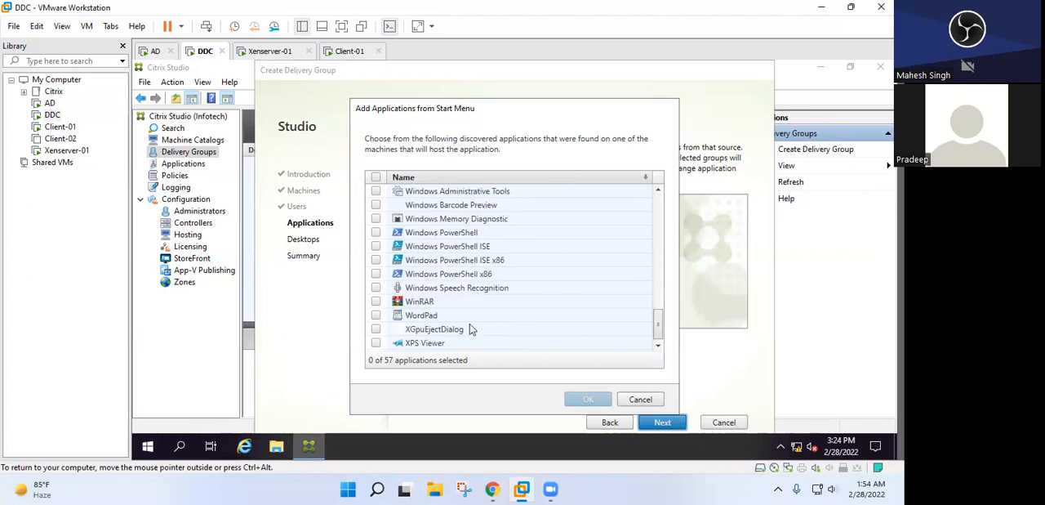
click(376, 302)
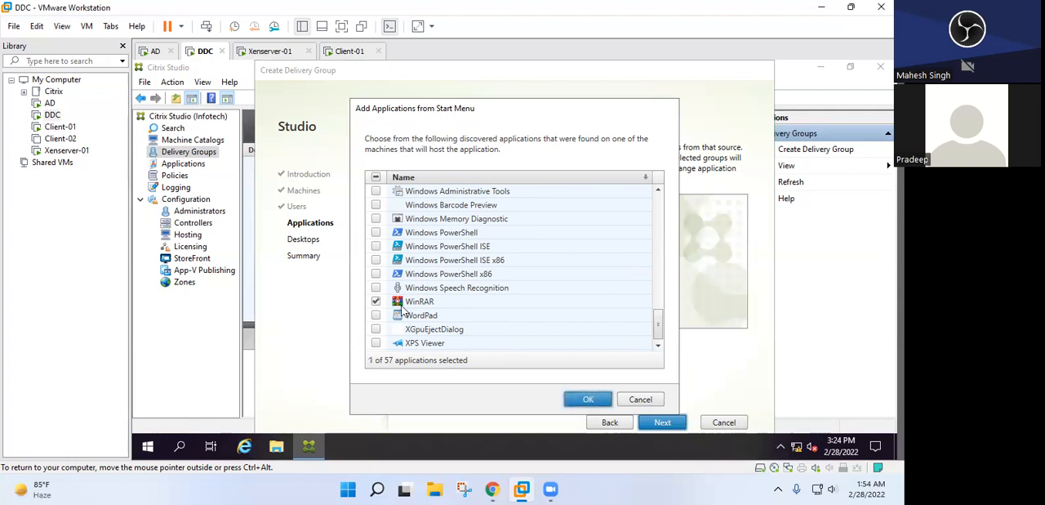
drag(659, 328, 652, 237)
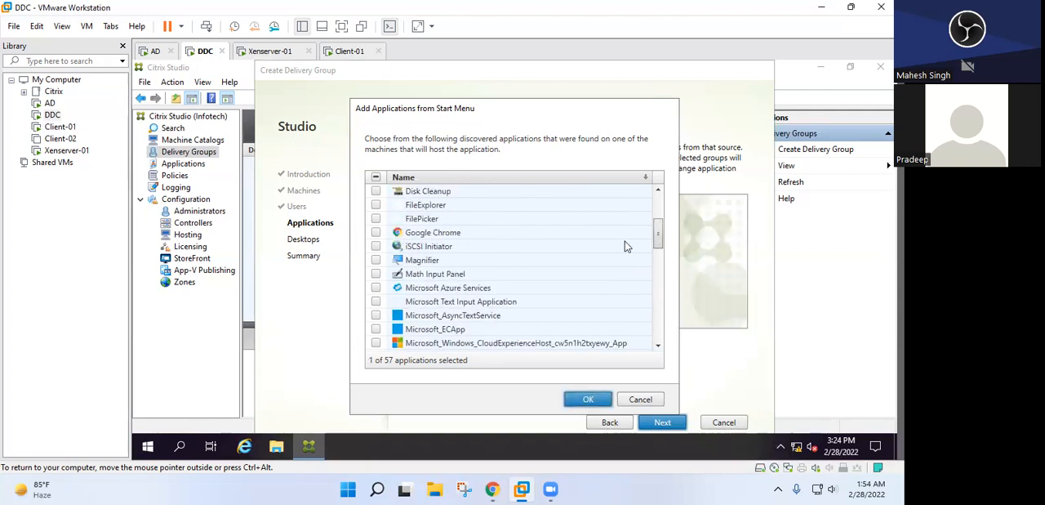
click(376, 232)
drag(661, 231, 658, 264)
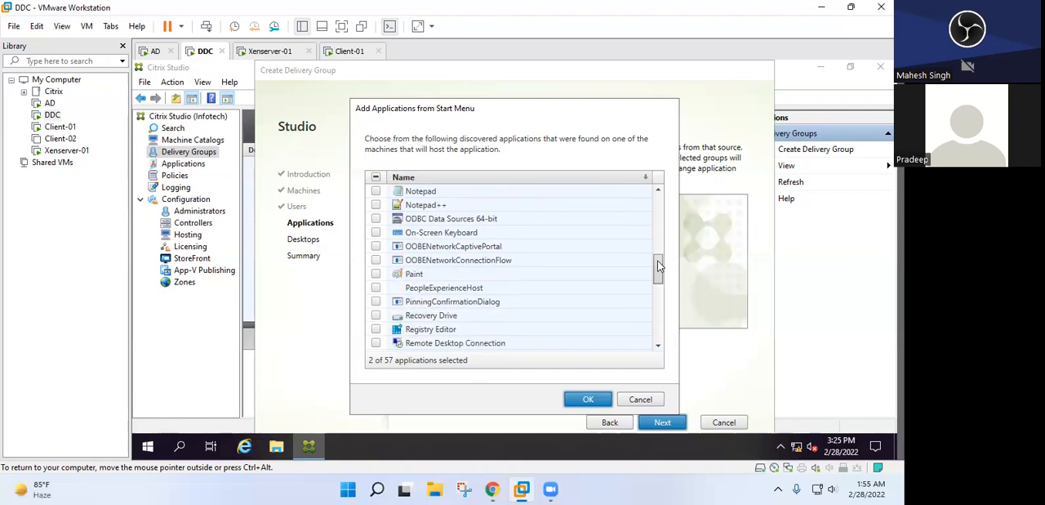
click(376, 205)
scroll(594, 331, down, 10)
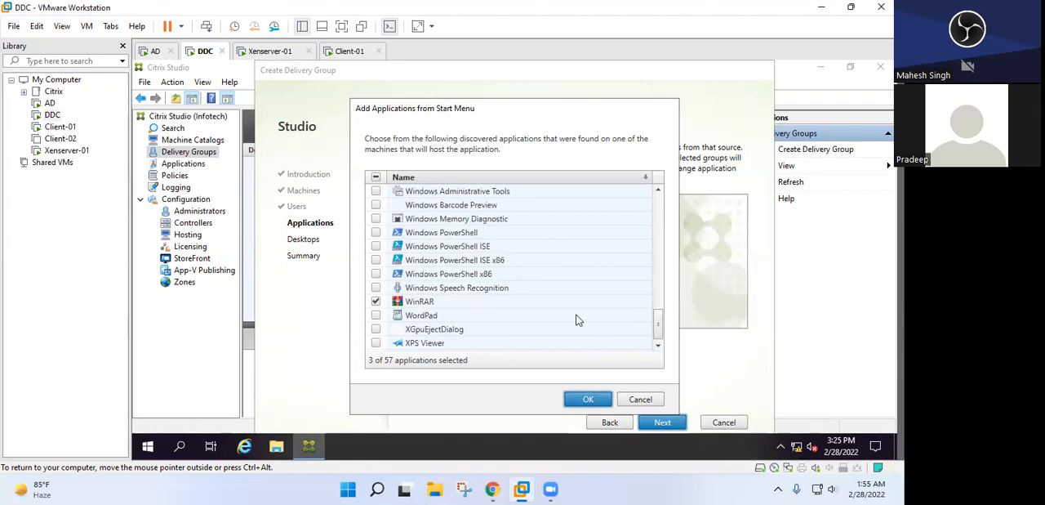
scroll(577, 319, up, 12)
scroll(576, 319, up, 3)
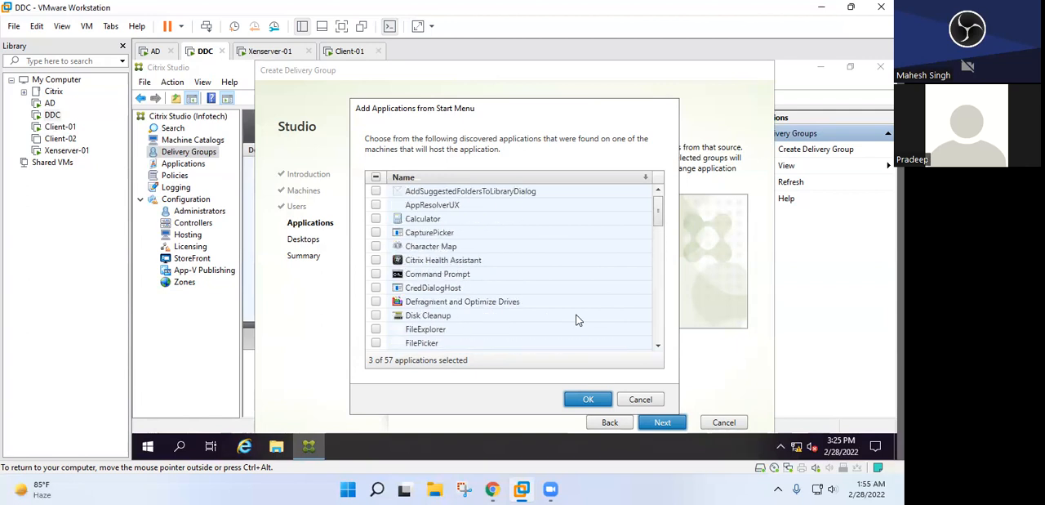
click(588, 399)
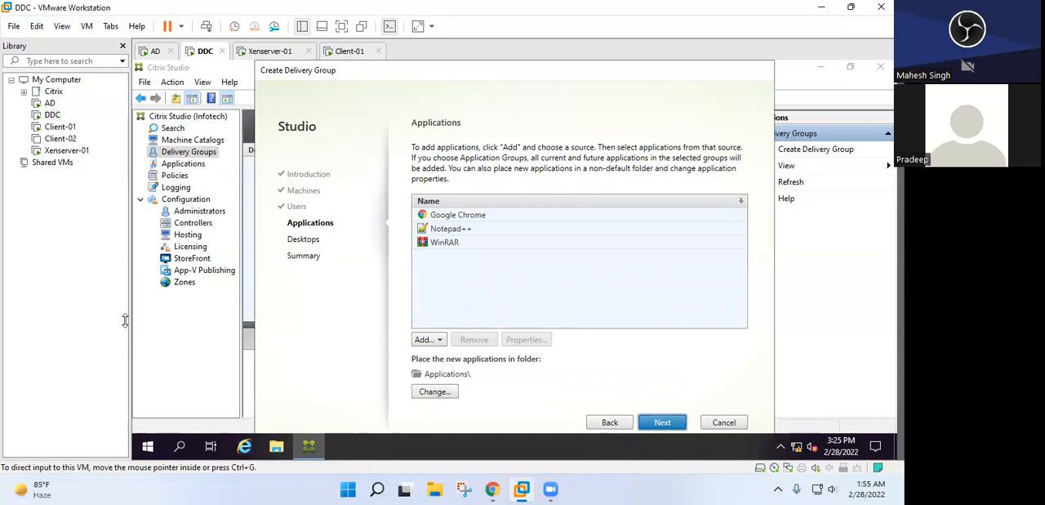
click(663, 422)
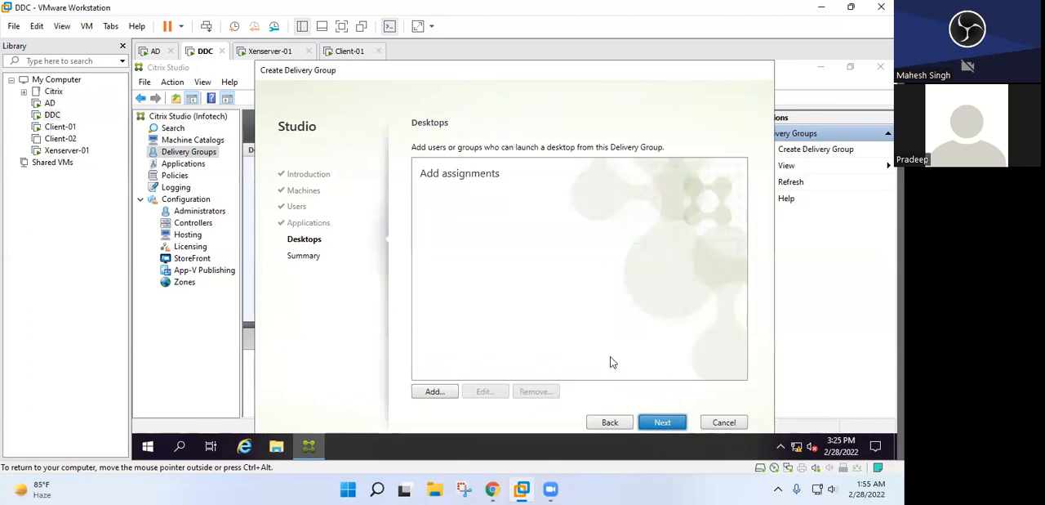
Start adding a desktop with the display name Win2k19-IT and leave launches unrestricted by machine tag
click(418, 393)
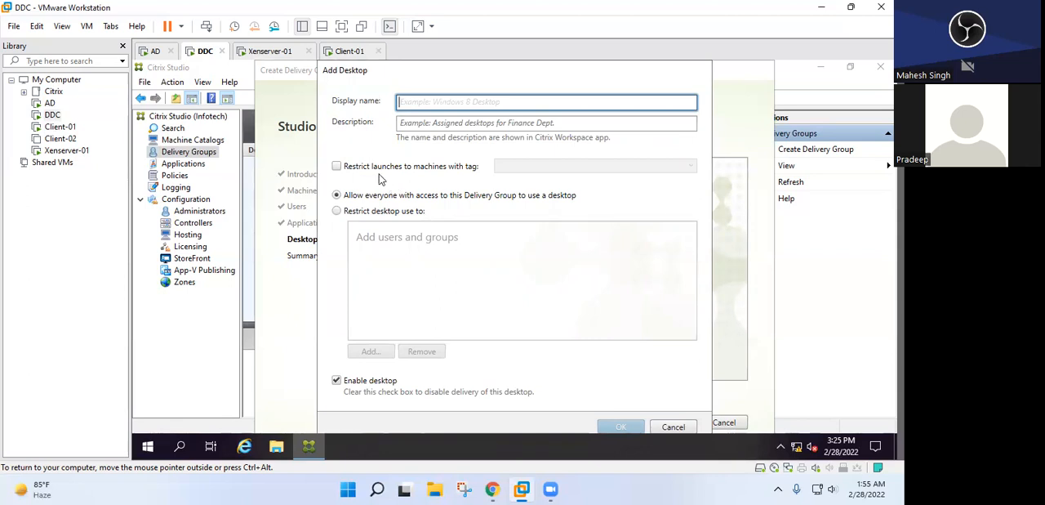
text(Win2k19)
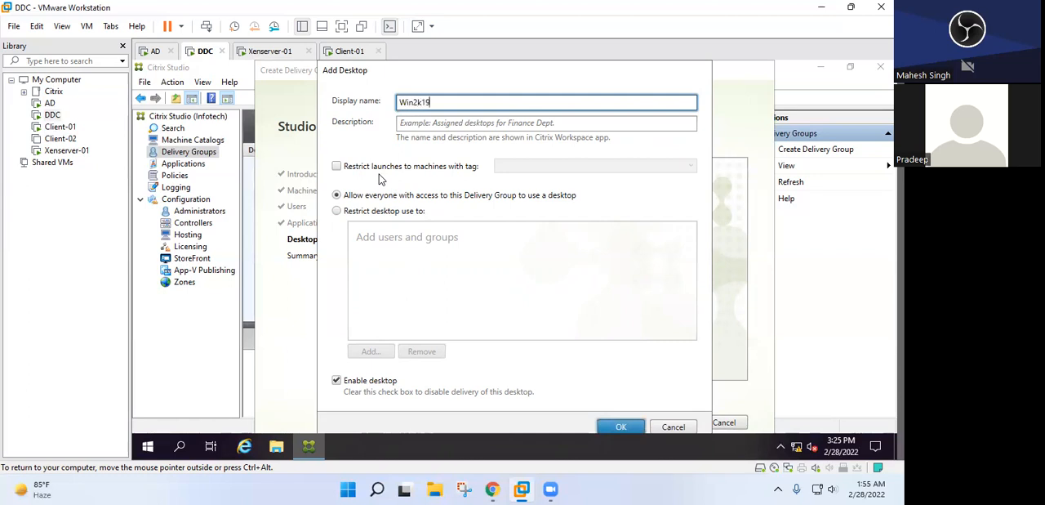
text(-IT)
key(Tab)
key(Tab)
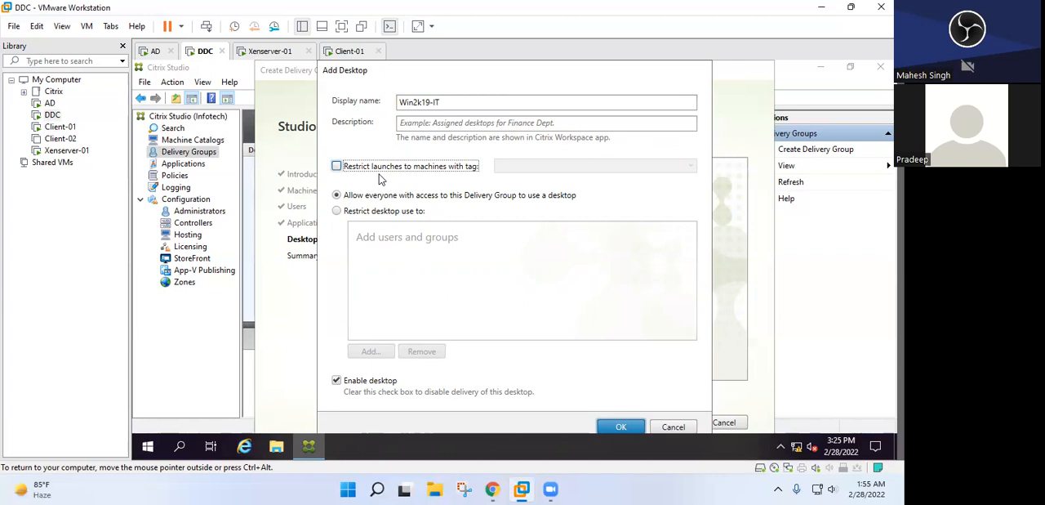
click(386, 170)
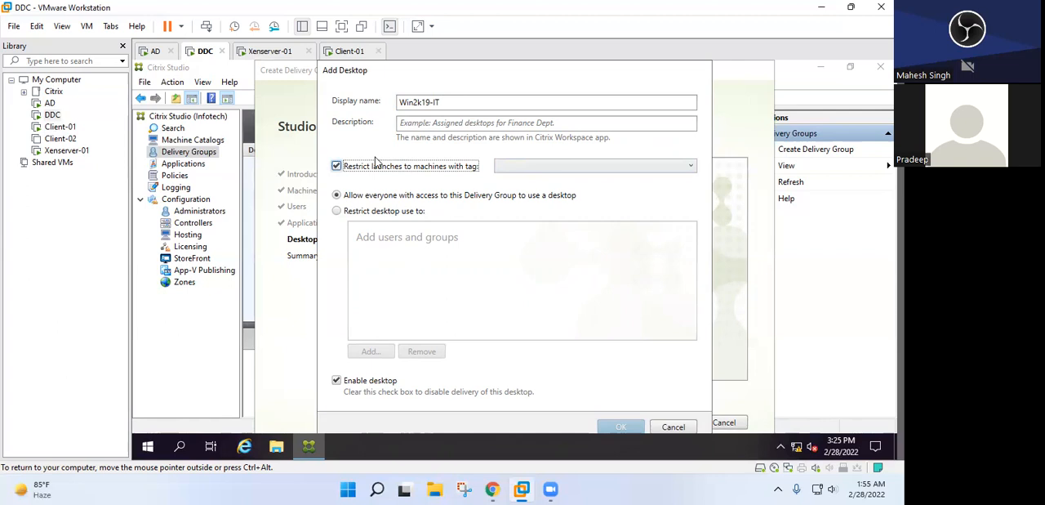
click(375, 164)
Restrict use of the Win2k19-IT desktop to TUser1 and TUser2 and save the desktop assignment
click(356, 213)
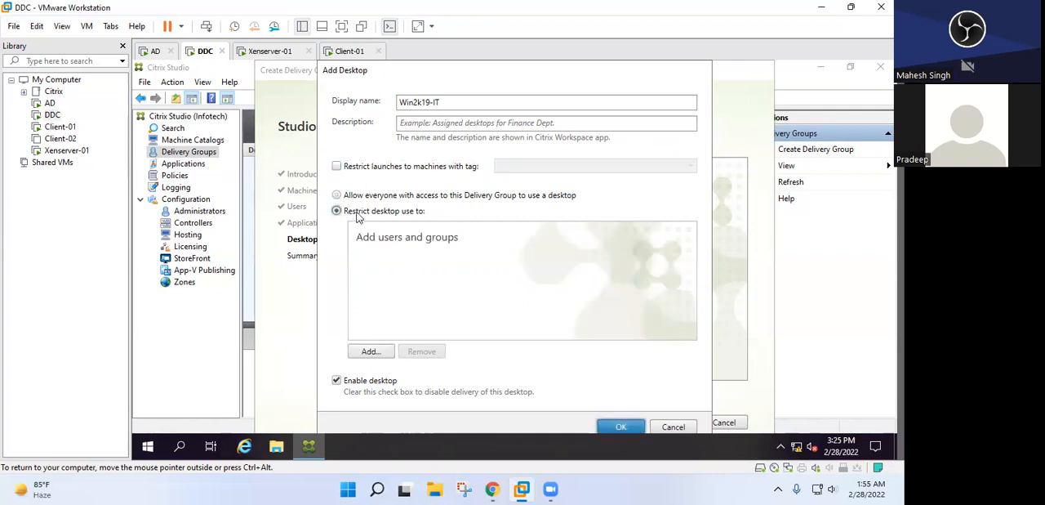
click(364, 353)
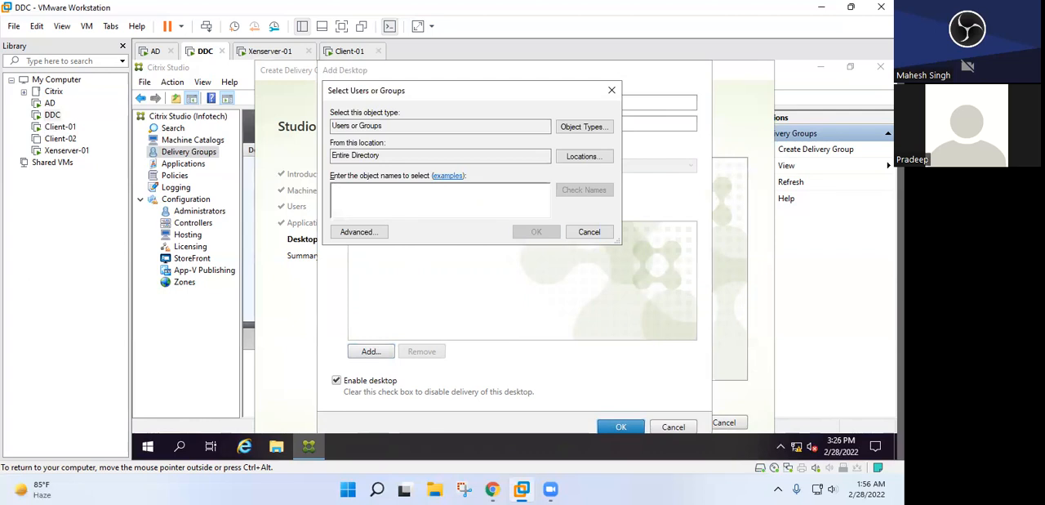
text(TUser1)
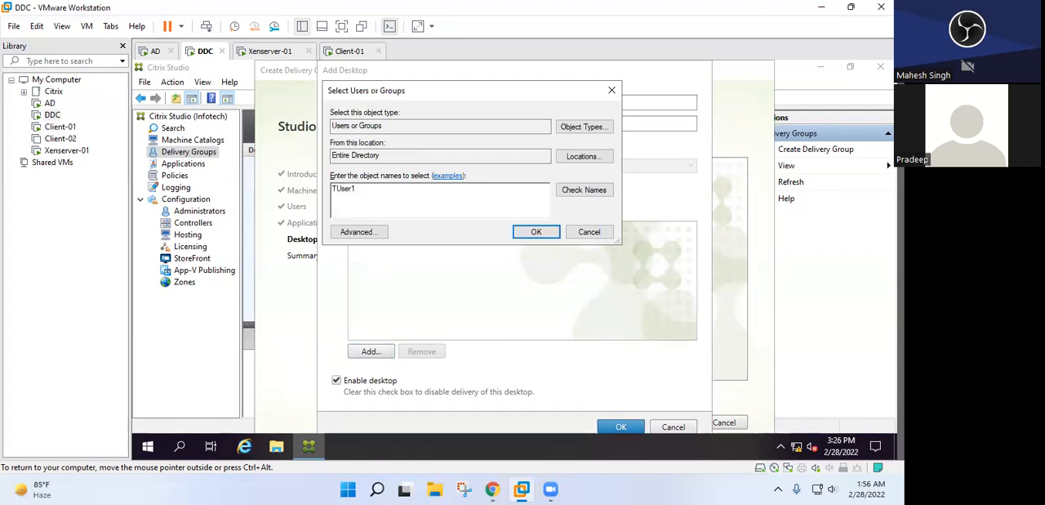
click(564, 189)
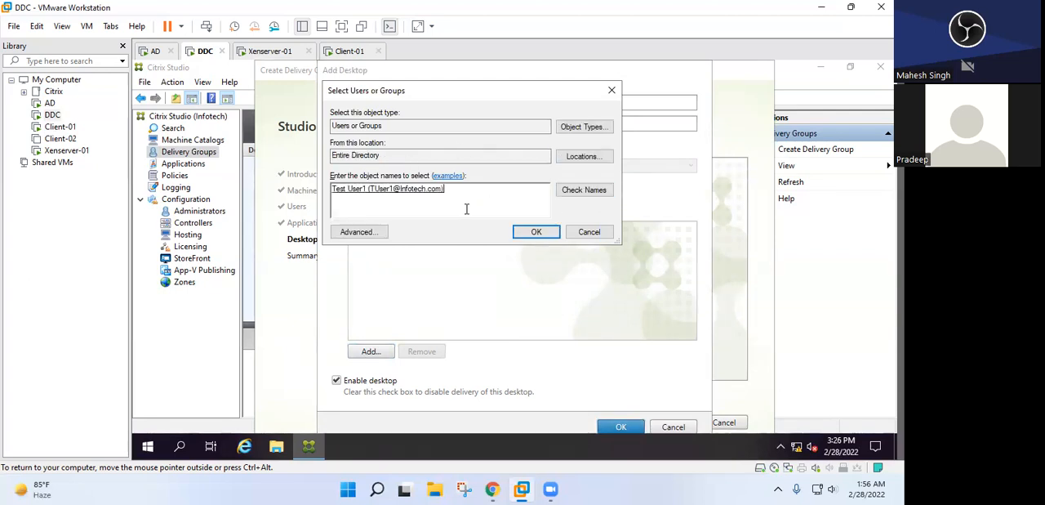
text(TUser2)
click(579, 193)
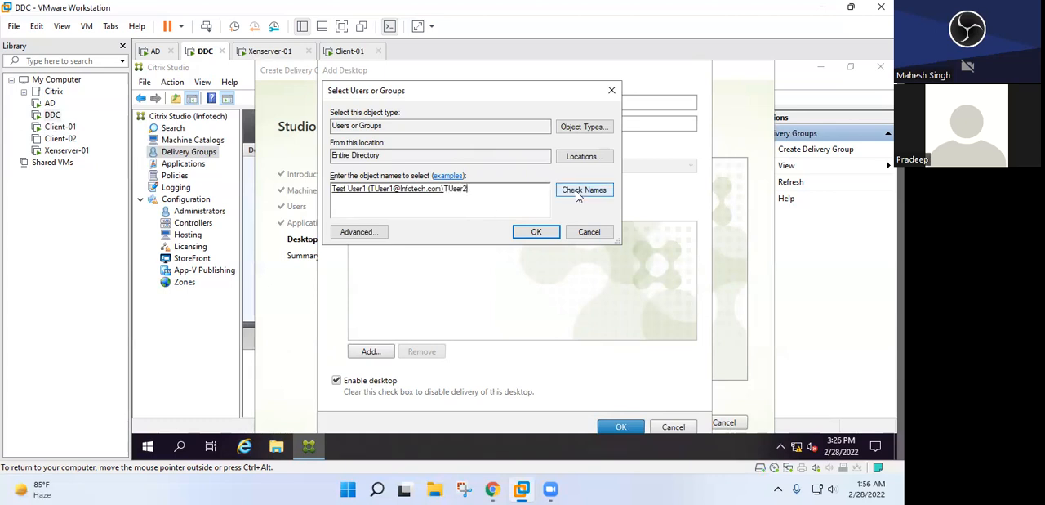
click(537, 232)
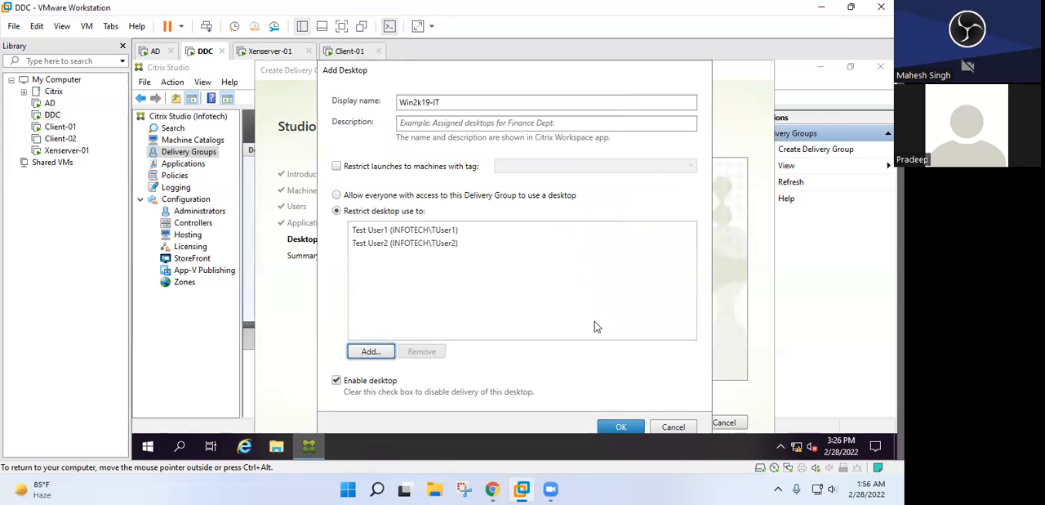
click(622, 427)
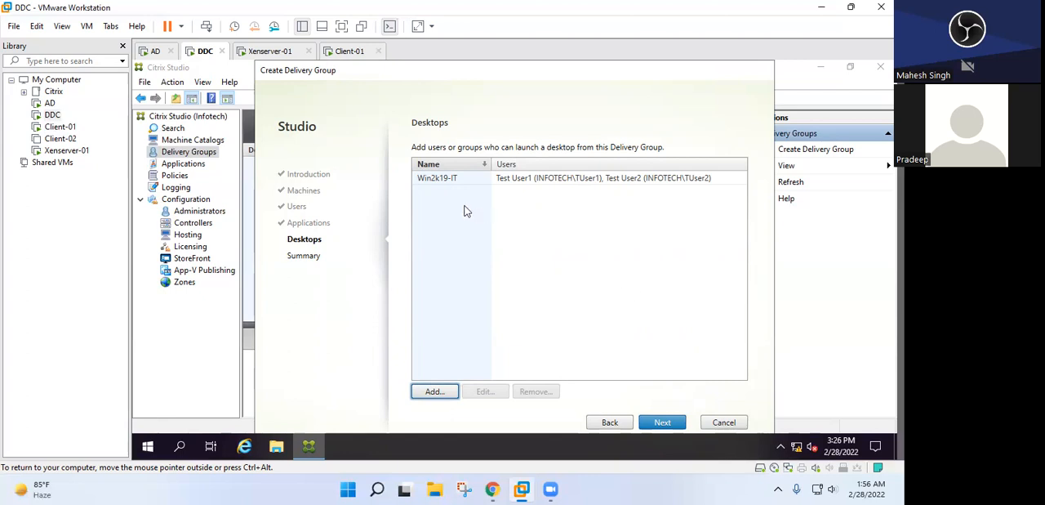
Continue to the summary, name the delivery group IT Team and finish creating it
click(666, 423)
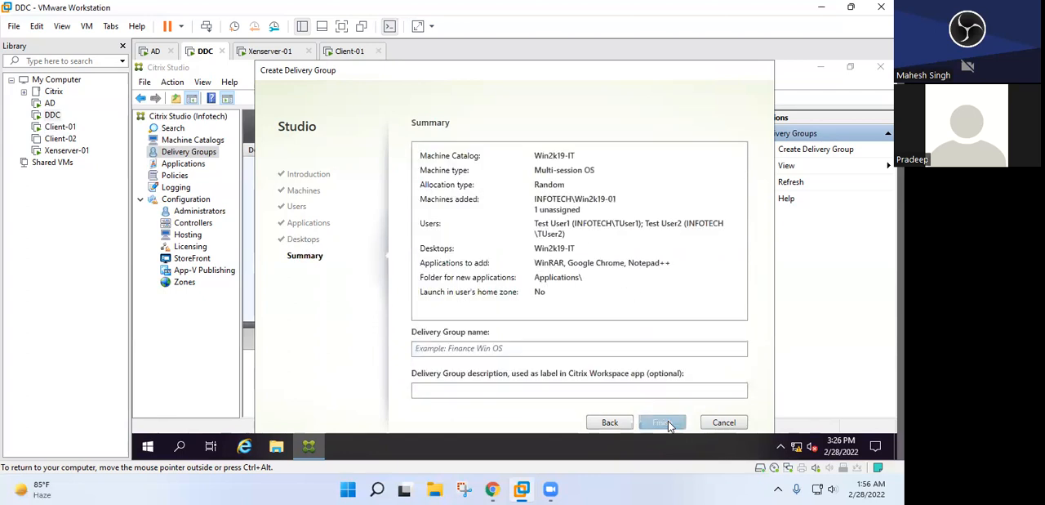
click(657, 347)
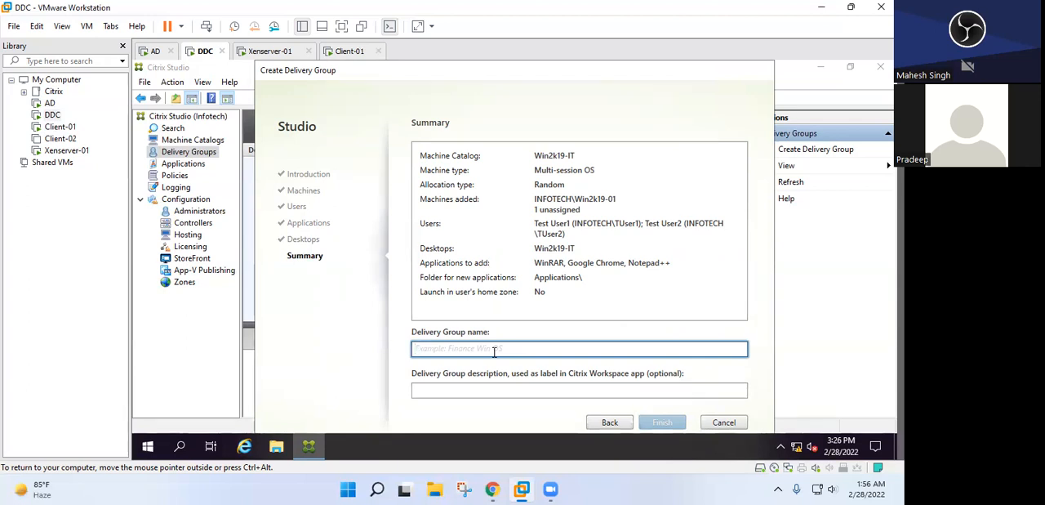
text(IT Team)
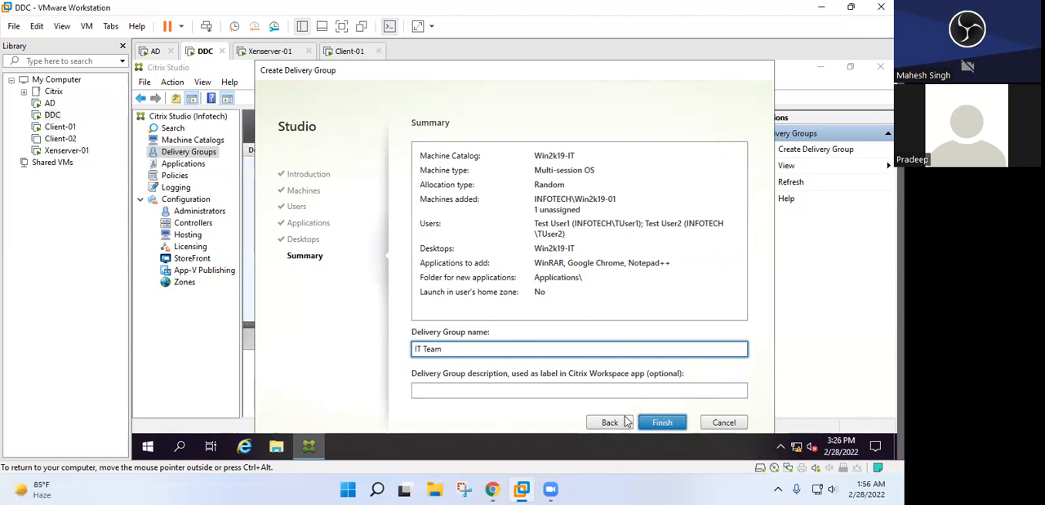
click(650, 425)
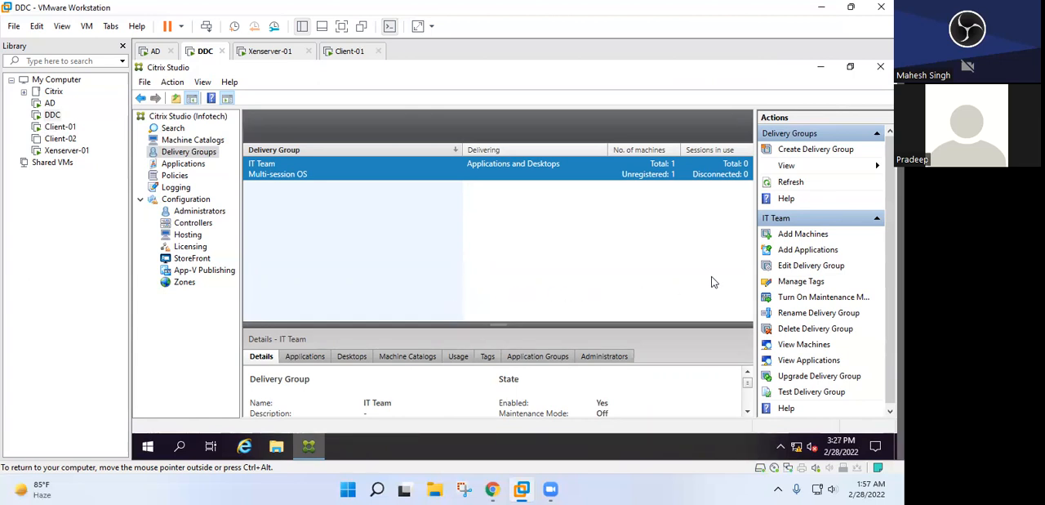
Check the machine catalogs, return to the delivery groups and look at the virtual machine's message log
right_click(535, 230)
click(469, 237)
click(196, 143)
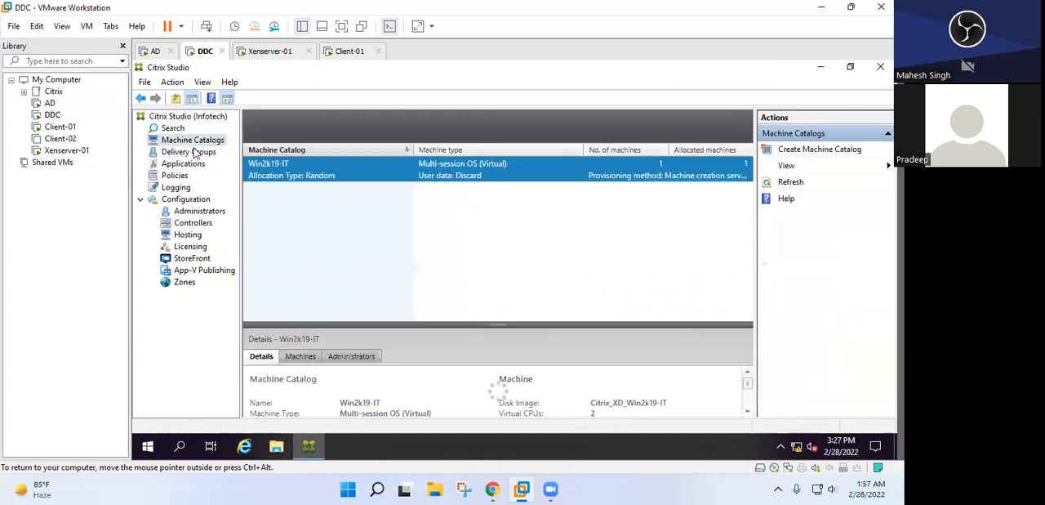
click(196, 153)
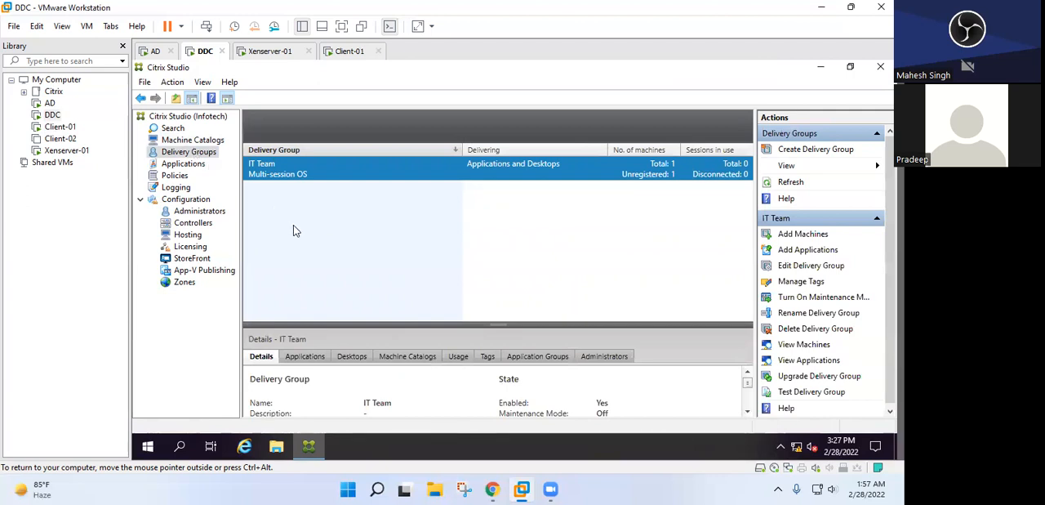
click(877, 472)
click(831, 457)
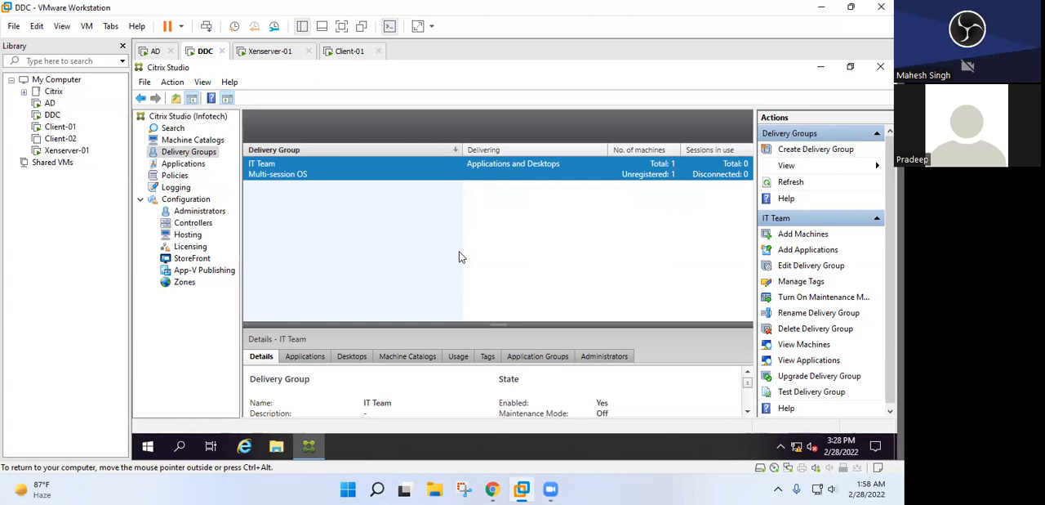
Launch the installer from the CVAD 2106 DVD drive on DDC and close the file browser
click(276, 446)
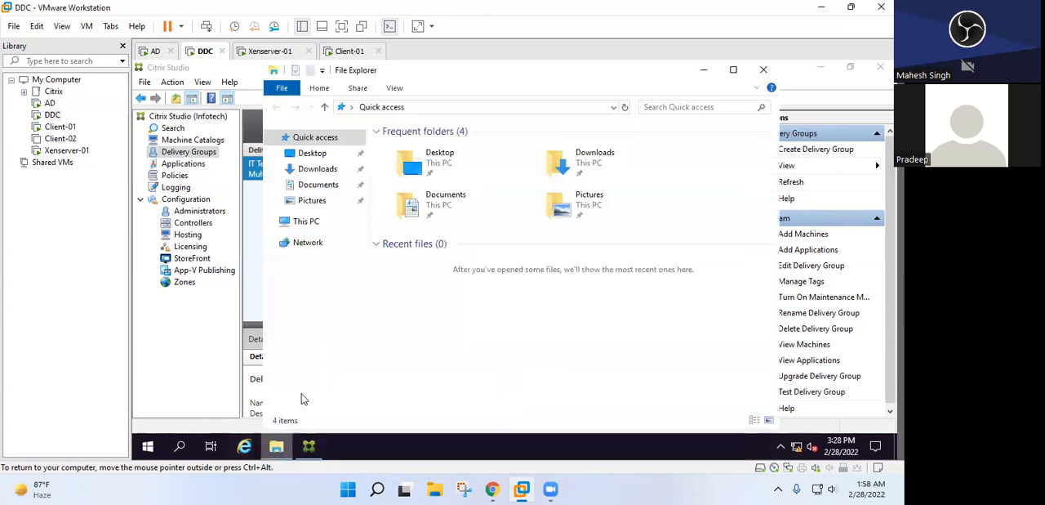
click(309, 224)
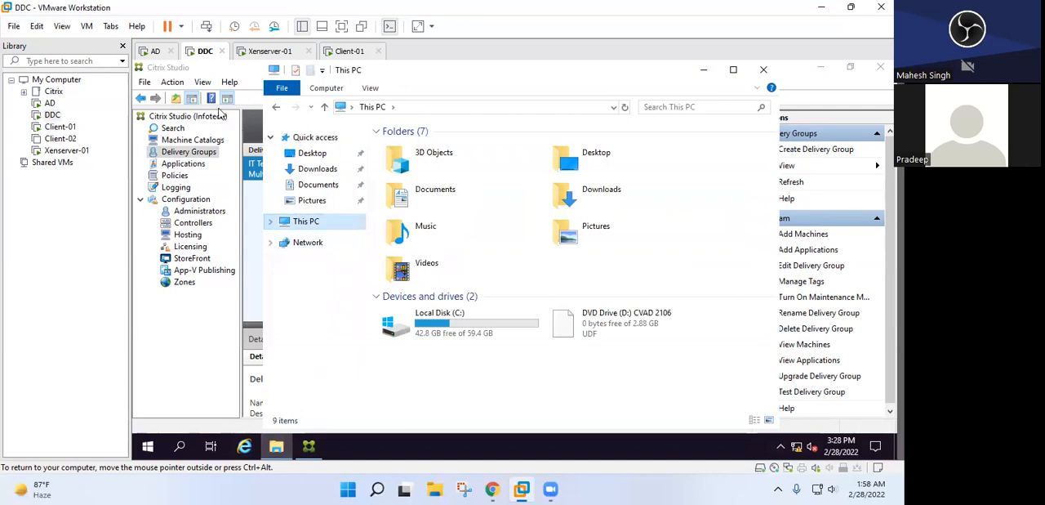
right_click(204, 51)
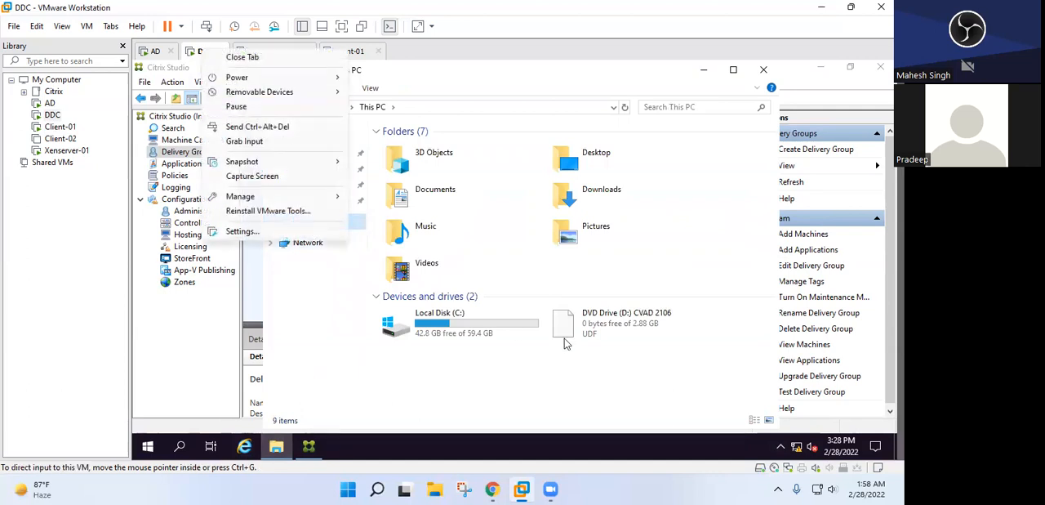
click(639, 327)
right_click(639, 327)
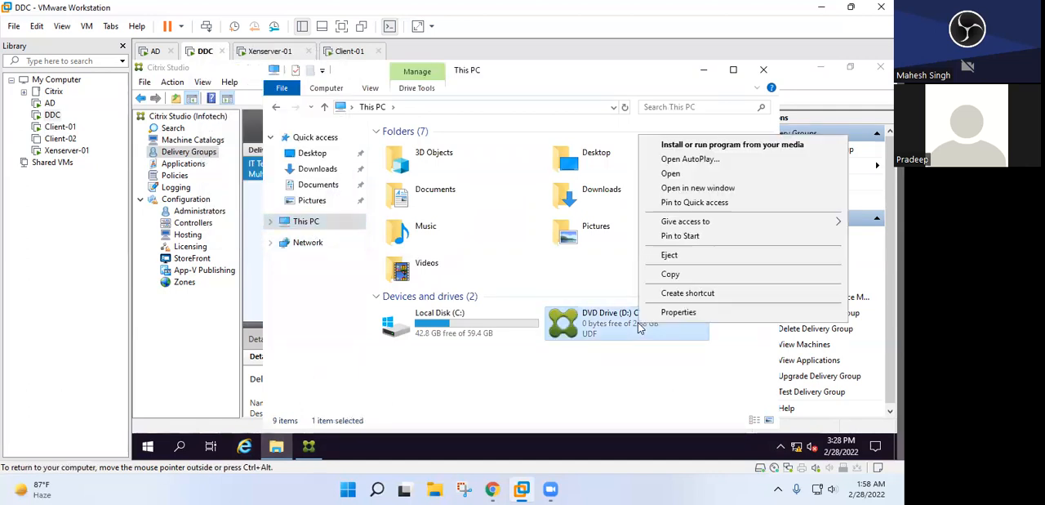
click(686, 145)
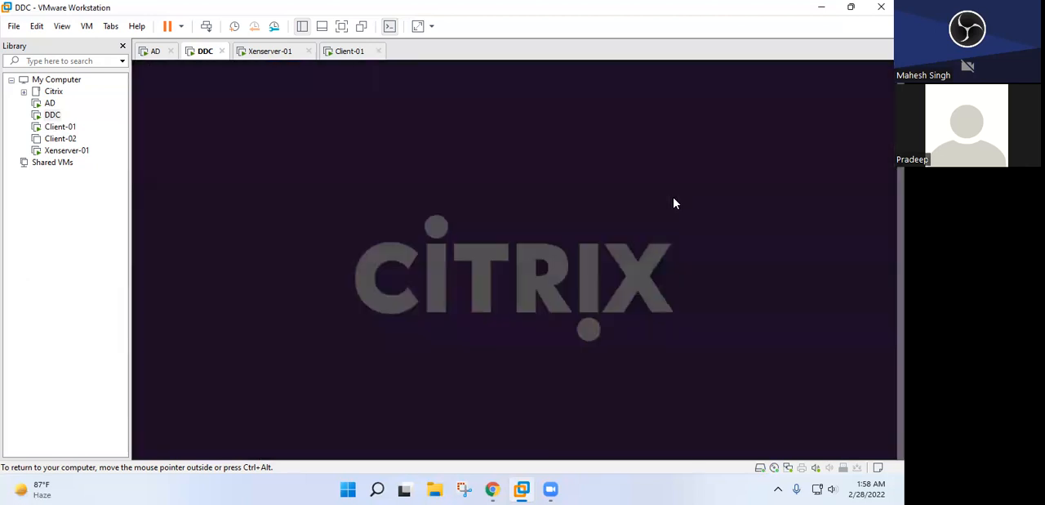
click(432, 344)
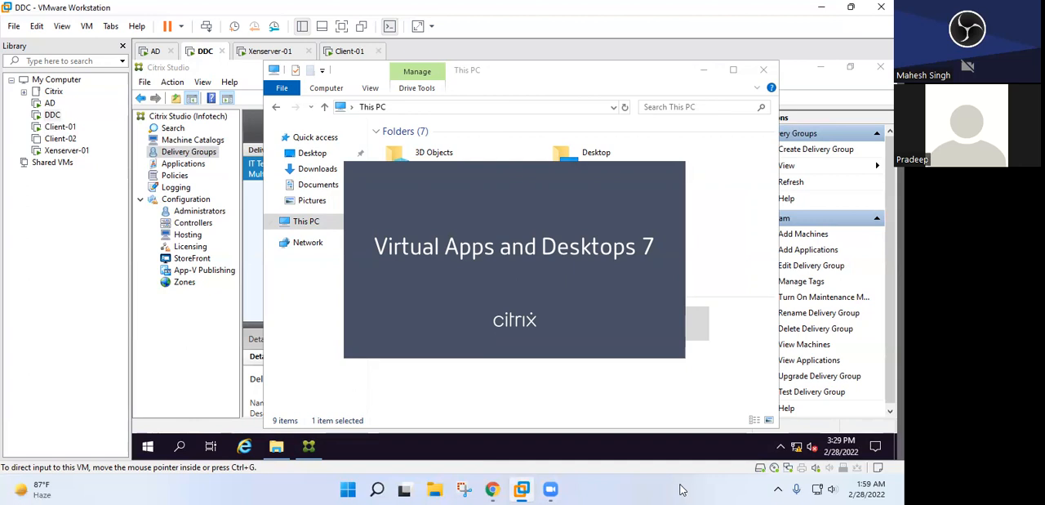
click(763, 69)
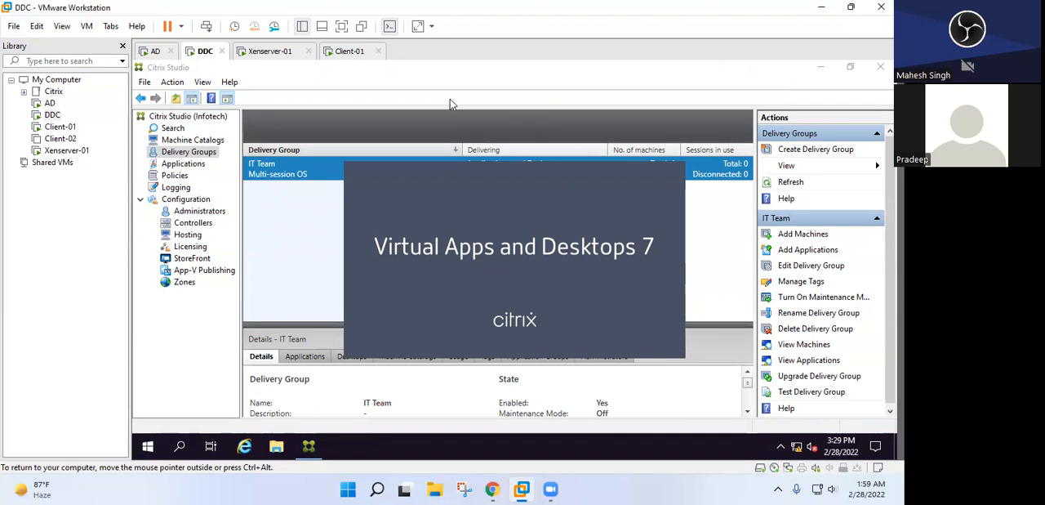
Check the Client-01 and AD virtual machines and return to the DDC virtual machine
click(344, 52)
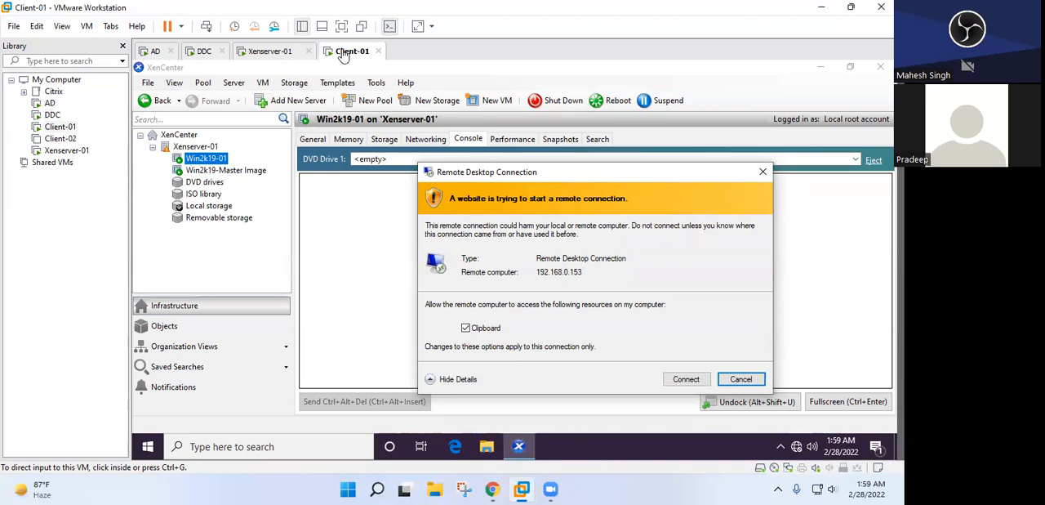
click(154, 54)
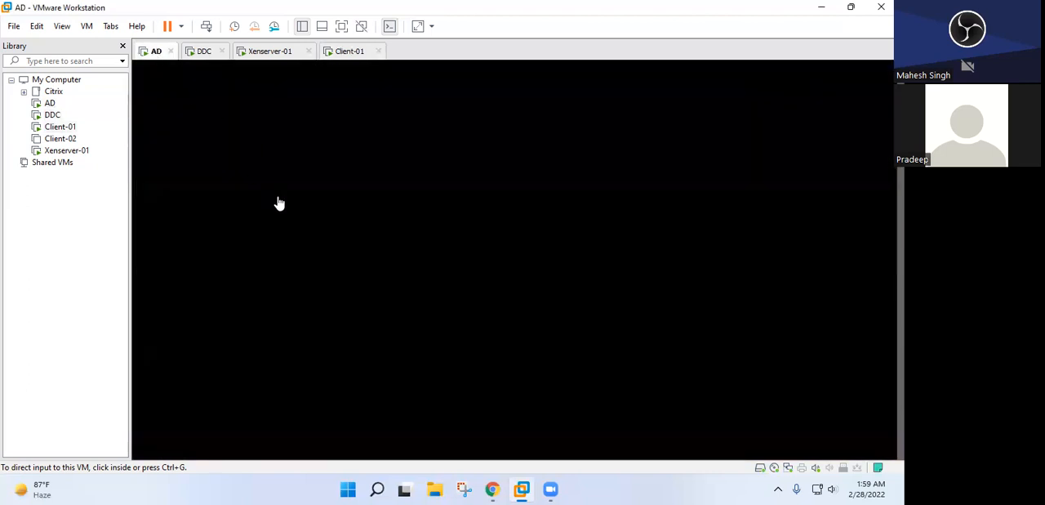
click(202, 52)
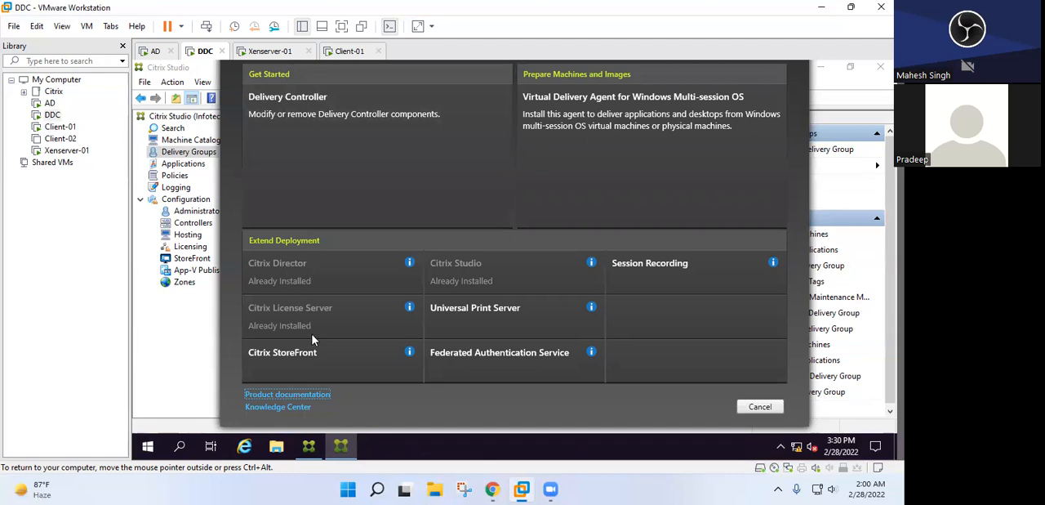
Choose Citrix StoreFront under Extend Deployment, accept its license agreement and start installing it with the IIS prerequisite
click(275, 357)
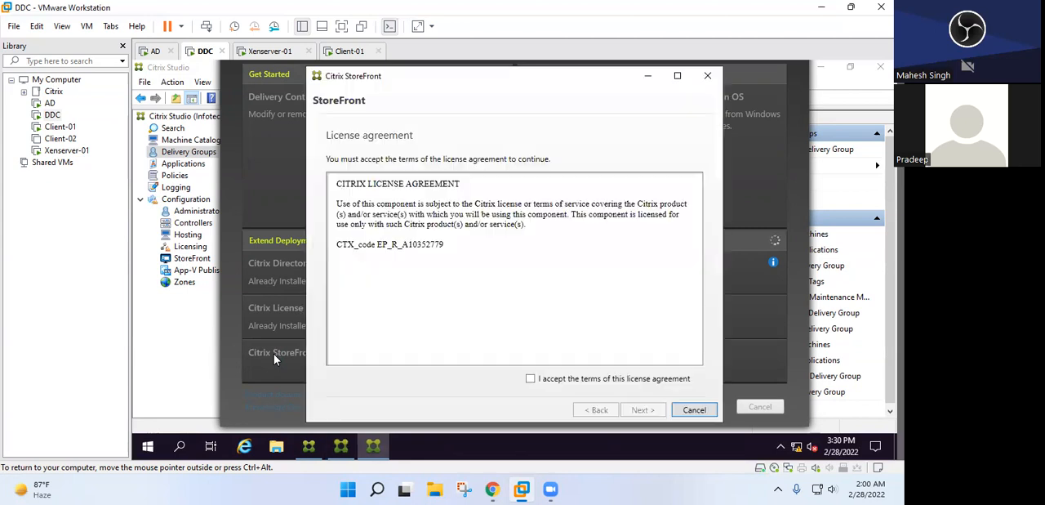
click(530, 378)
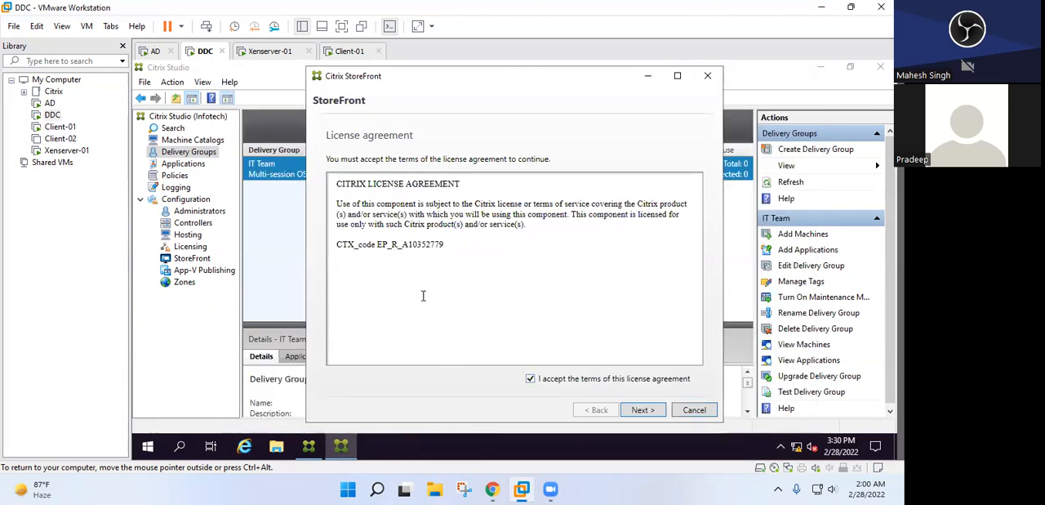
click(642, 410)
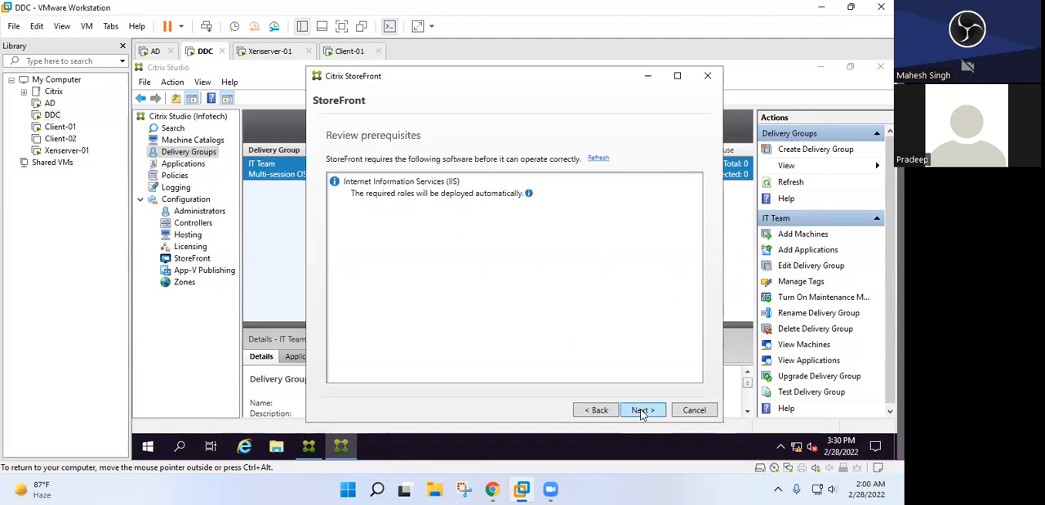
click(642, 410)
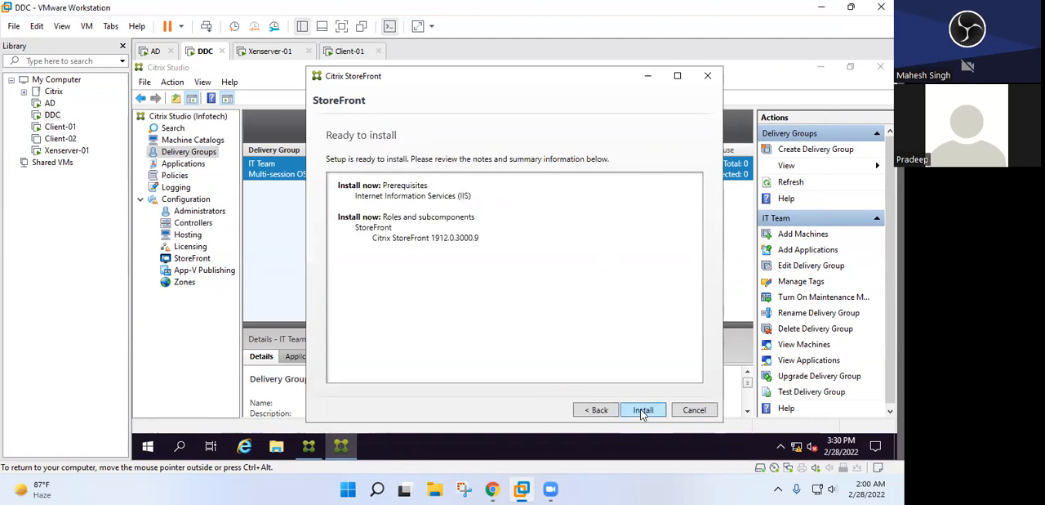
click(643, 411)
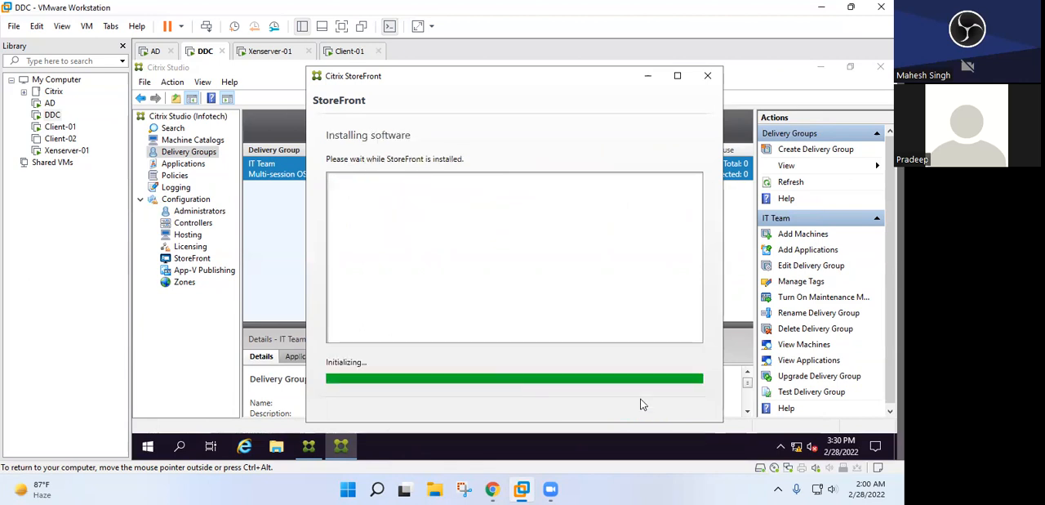